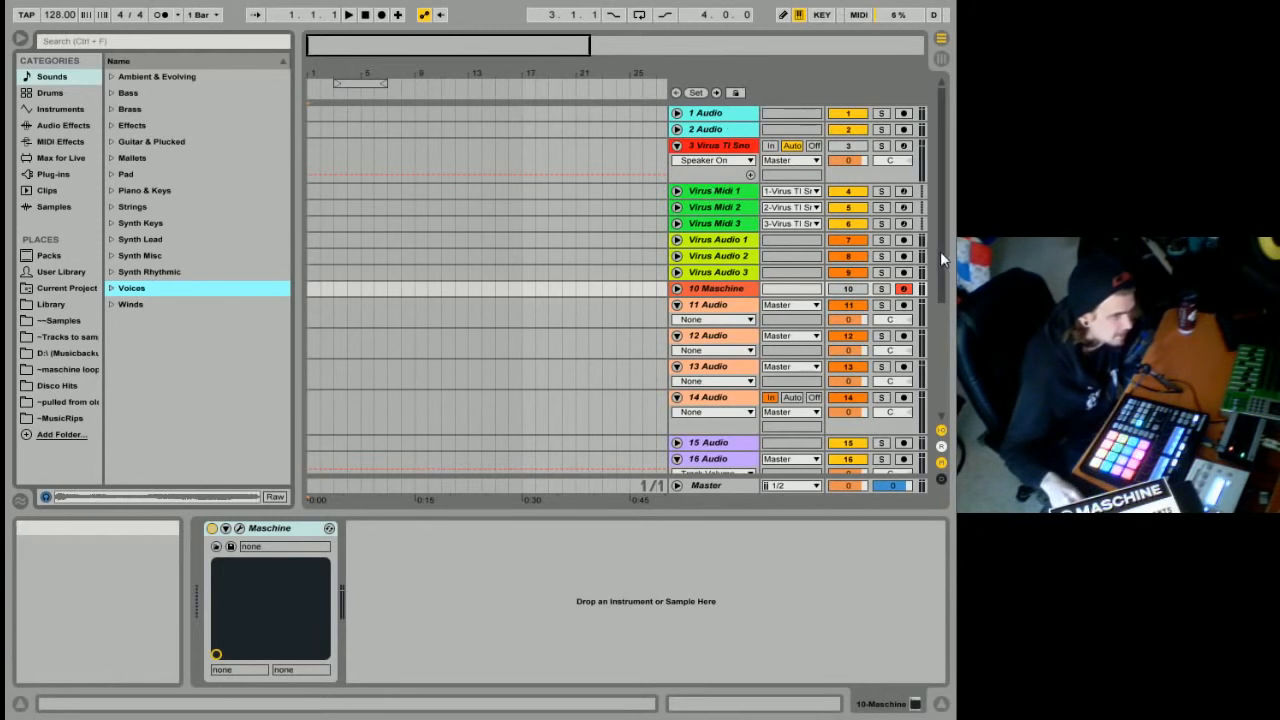
Hide the mixer section of the arrangement tracks while keeping the In/Out section shown.
drag(941, 251, 946, 225)
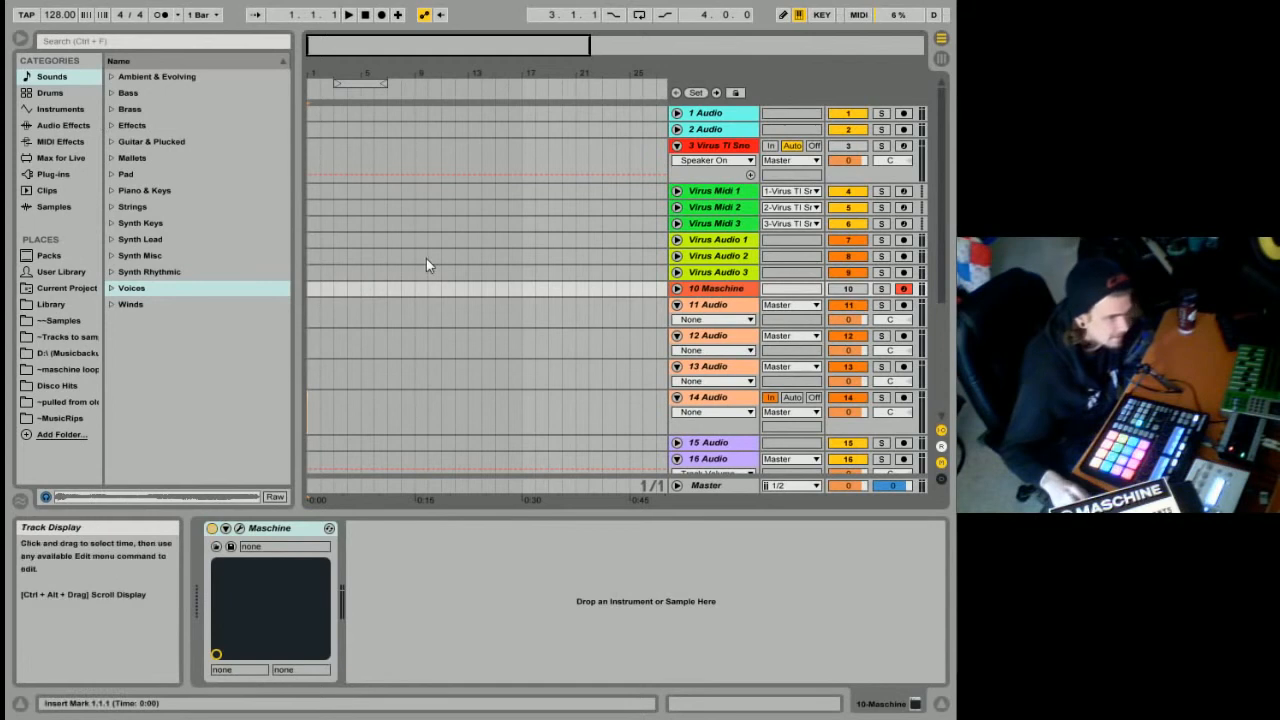
click(940, 462)
click(940, 429)
click(940, 430)
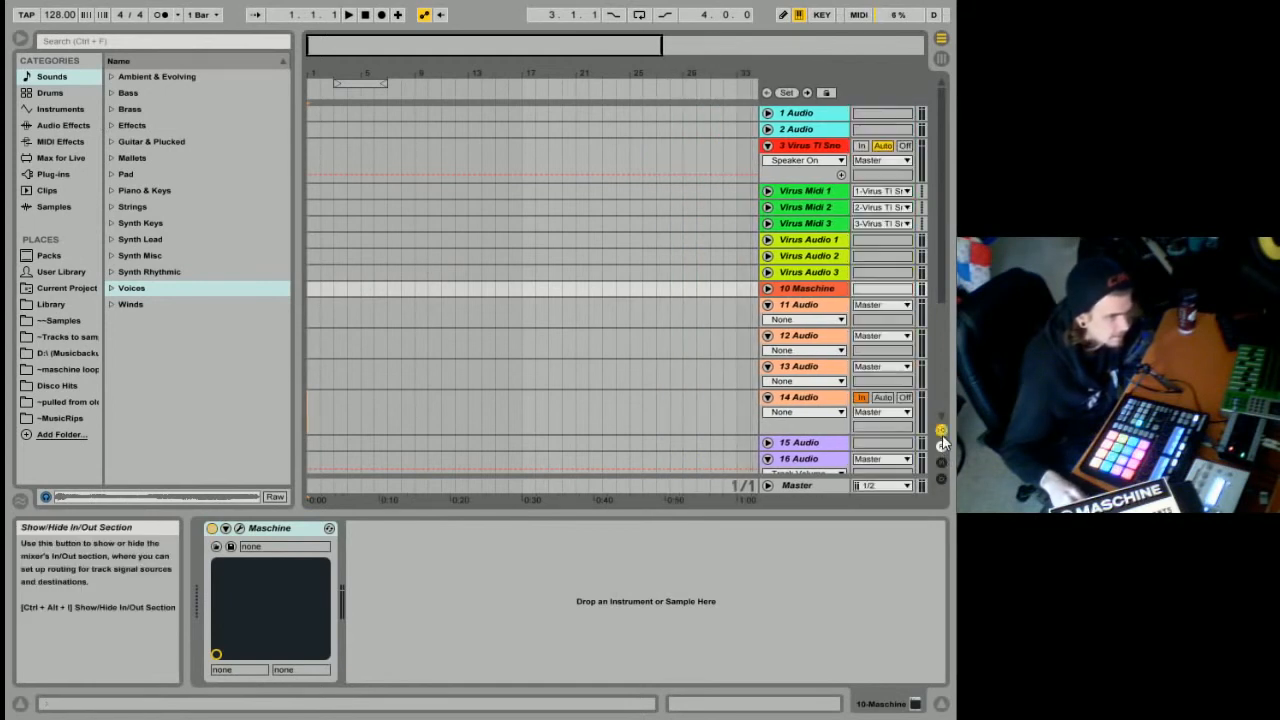
Delete all tracks from 2 Audio through 22 Audio, keeping only the 1 Audio track.
click(823, 129)
scroll(833, 140, down, 5)
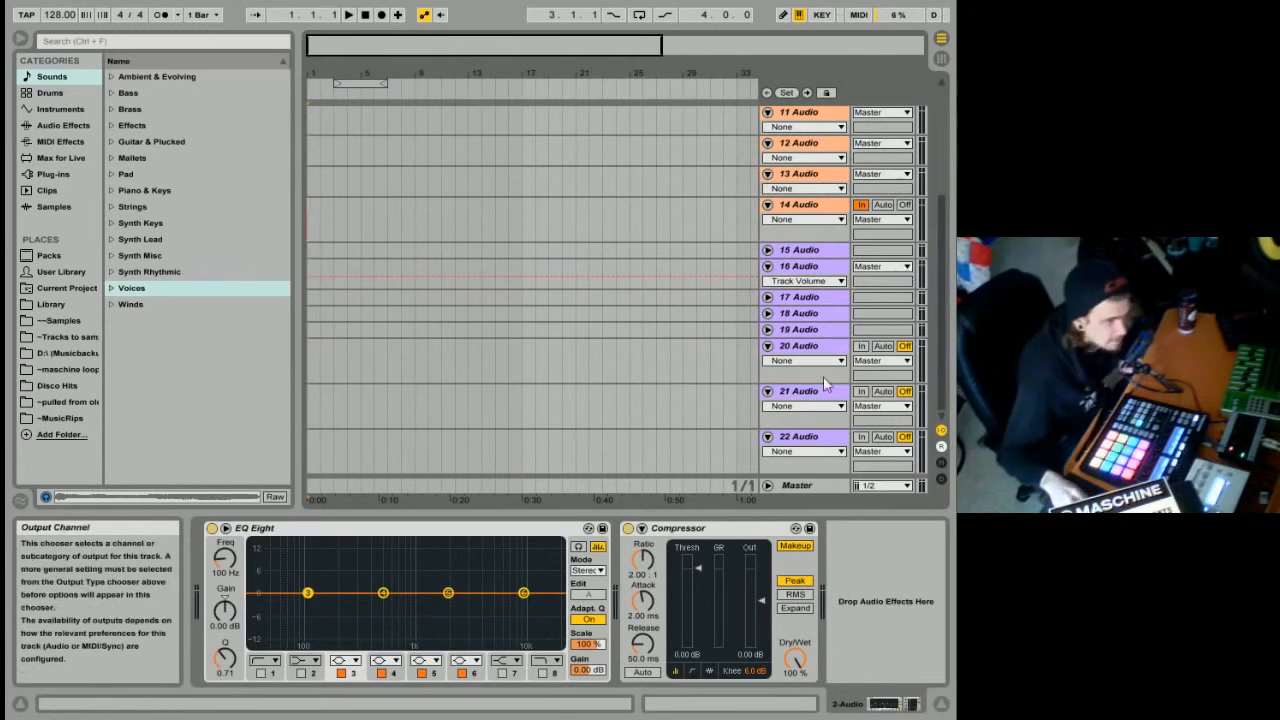
shift+click(805, 437)
right_click(800, 437)
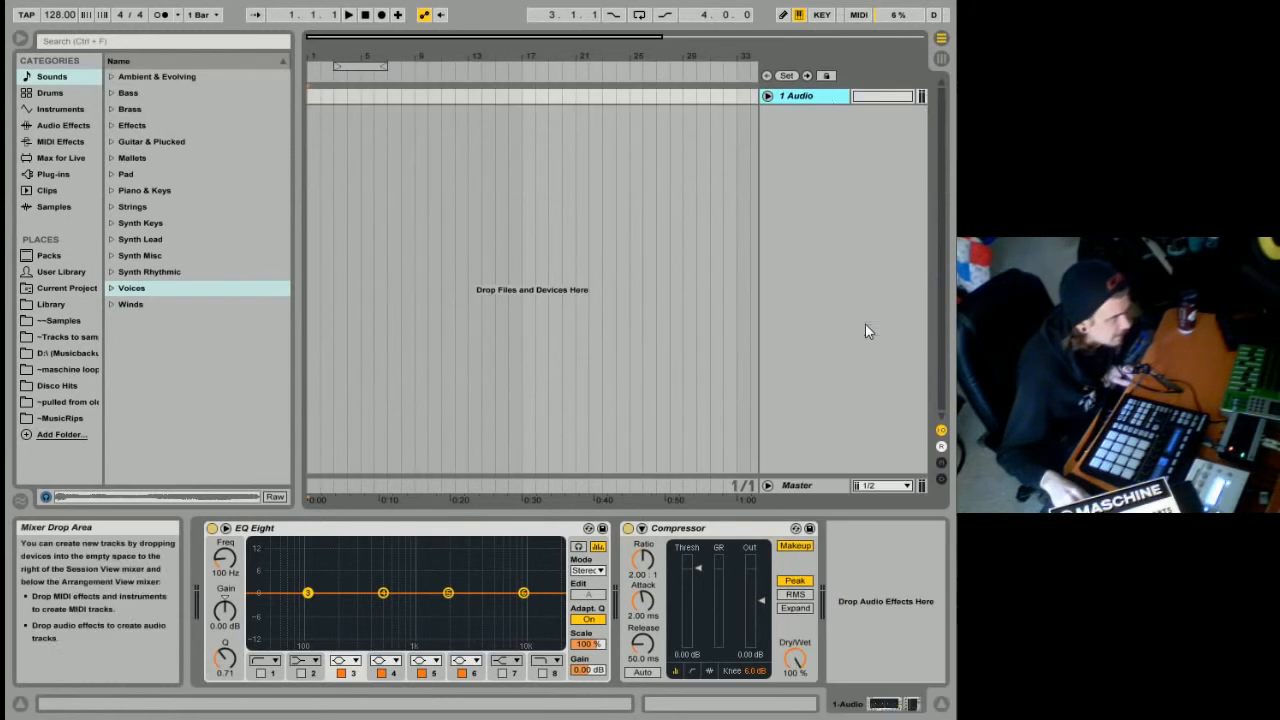
Remove the EQ Eight and Compressor devices from the 1 Audio track.
right_click(824, 93)
click(790, 100)
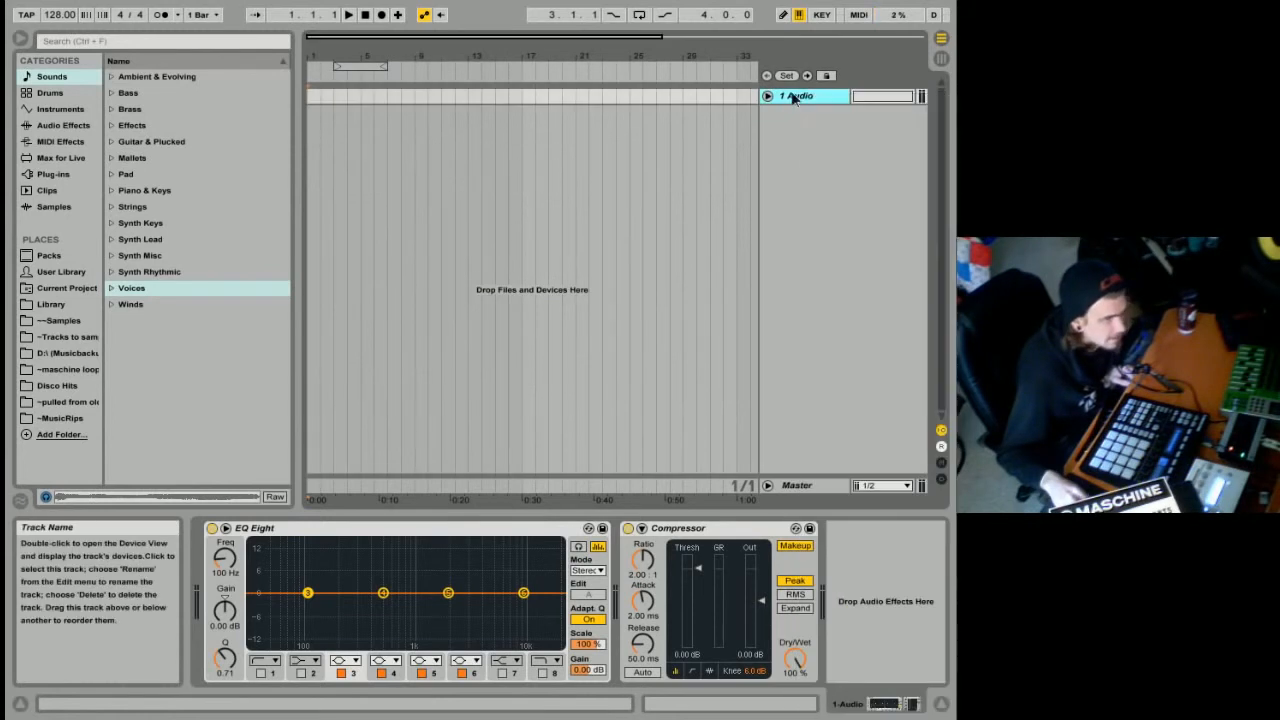
click(471, 530)
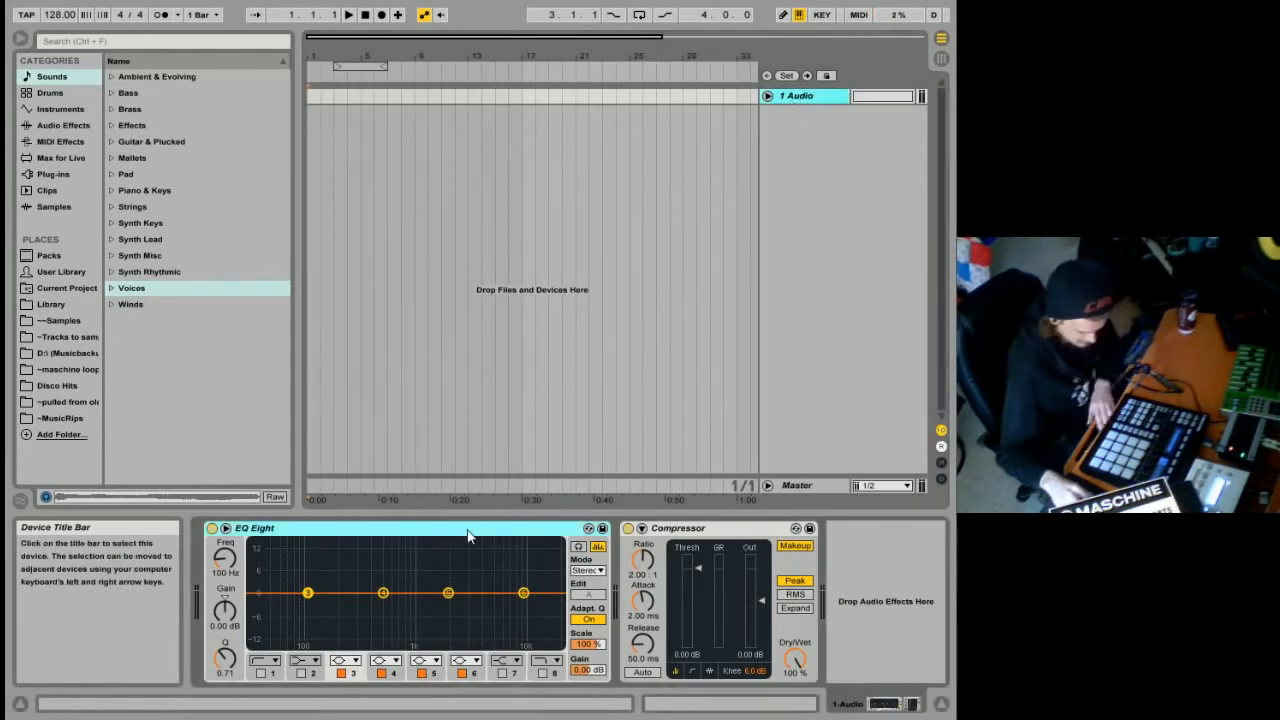
key(Delete)
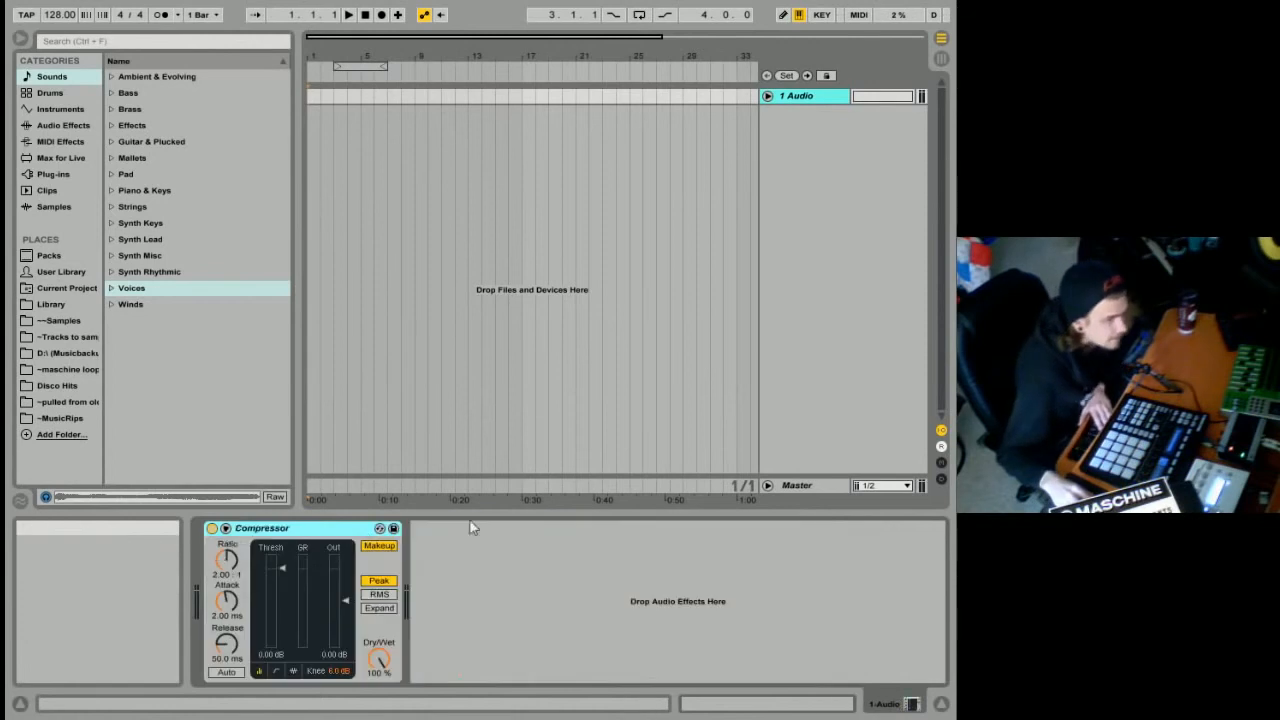
key(Delete)
Switch to Session View, insert a MIDI track after 1 Audio, and narrow the browser.
click(944, 56)
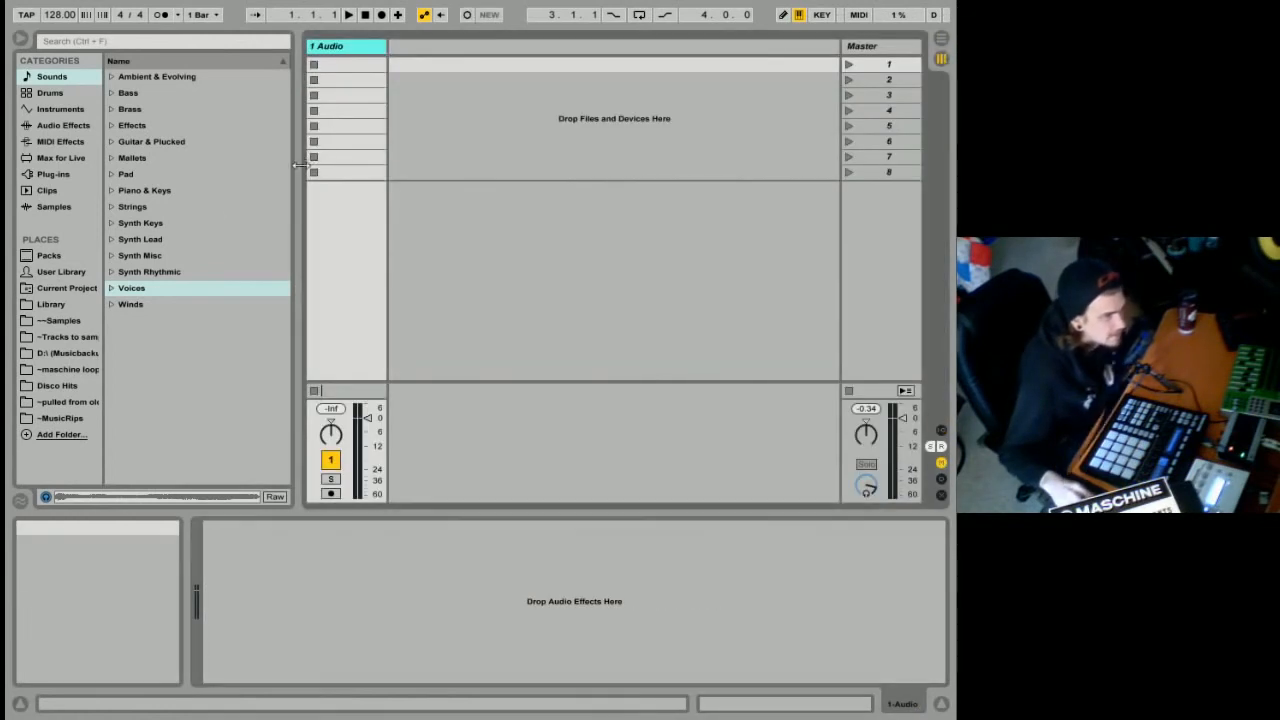
right_click(421, 51)
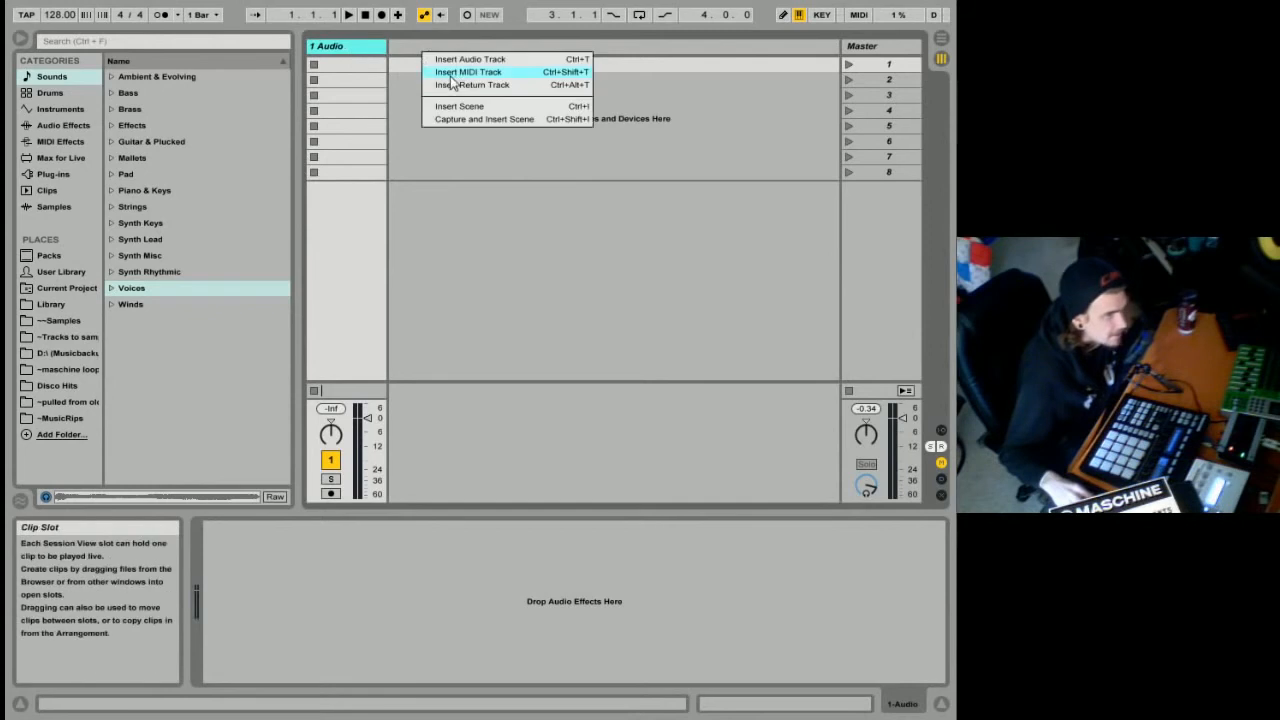
click(455, 70)
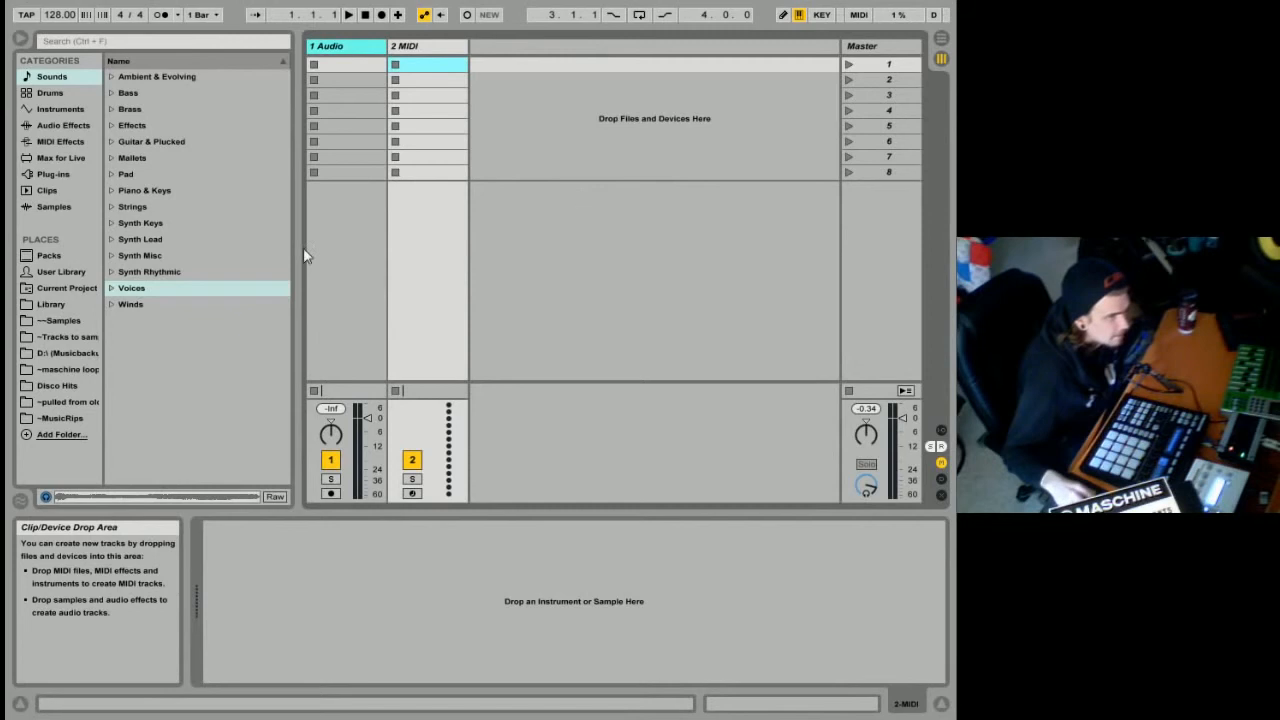
drag(300, 258, 227, 279)
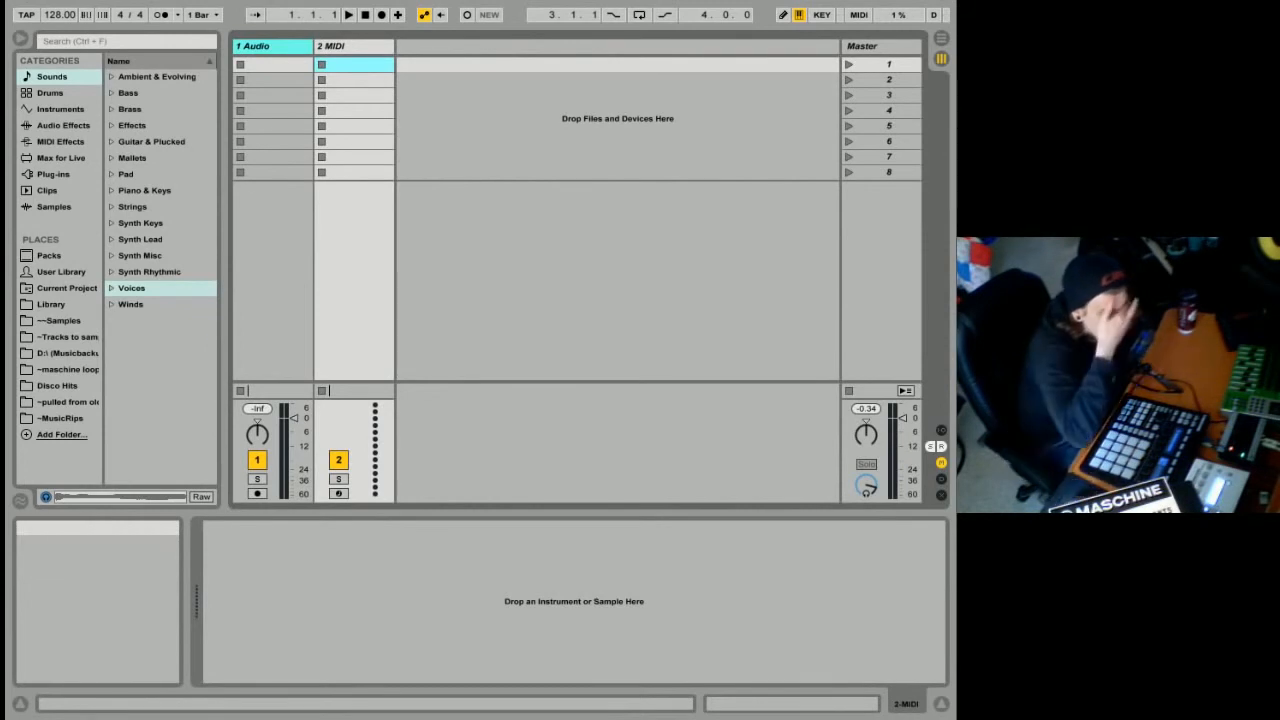
Open the program preferences and set the interface brightness to 151 %.
click(24, 3)
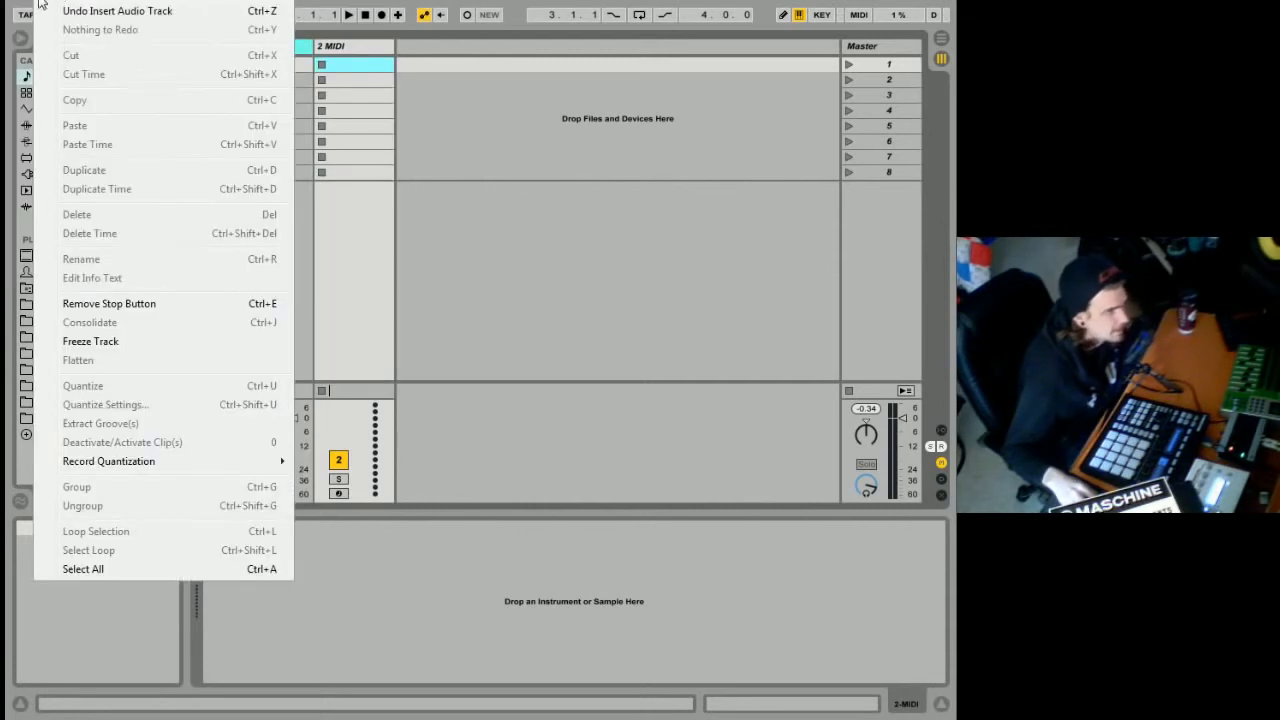
mouse_move(82, 0)
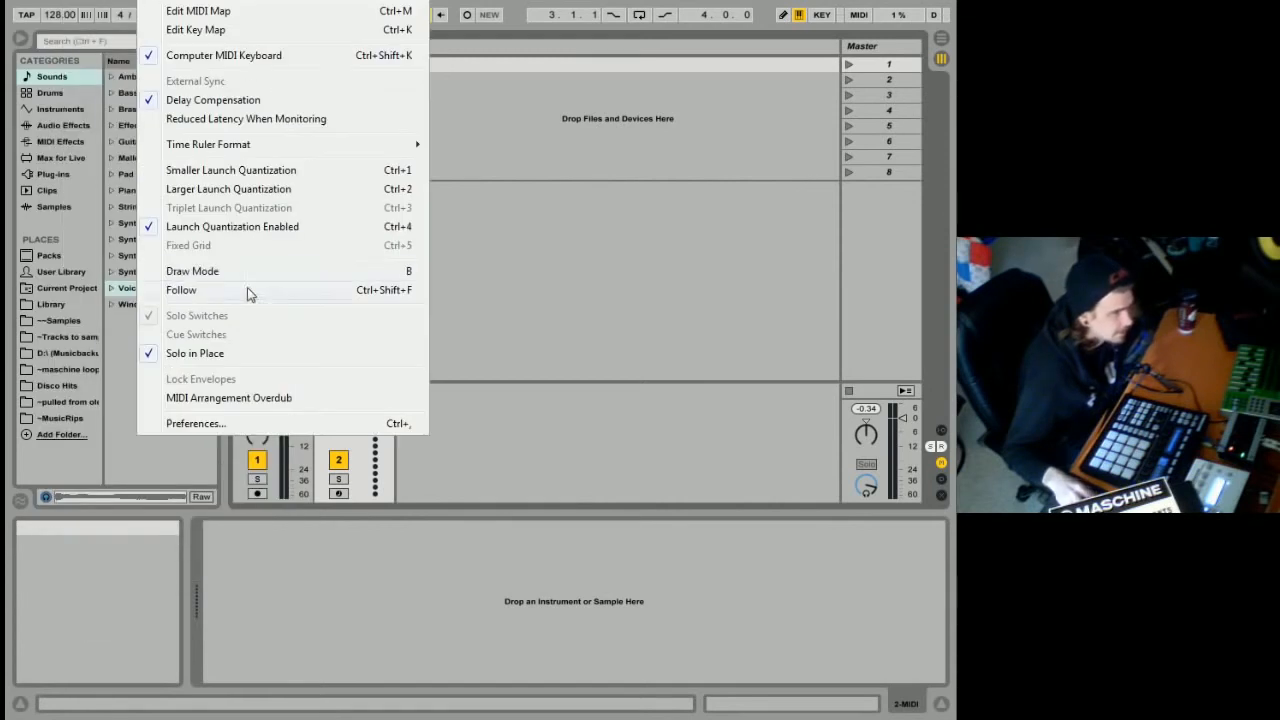
mouse_move(165, 1)
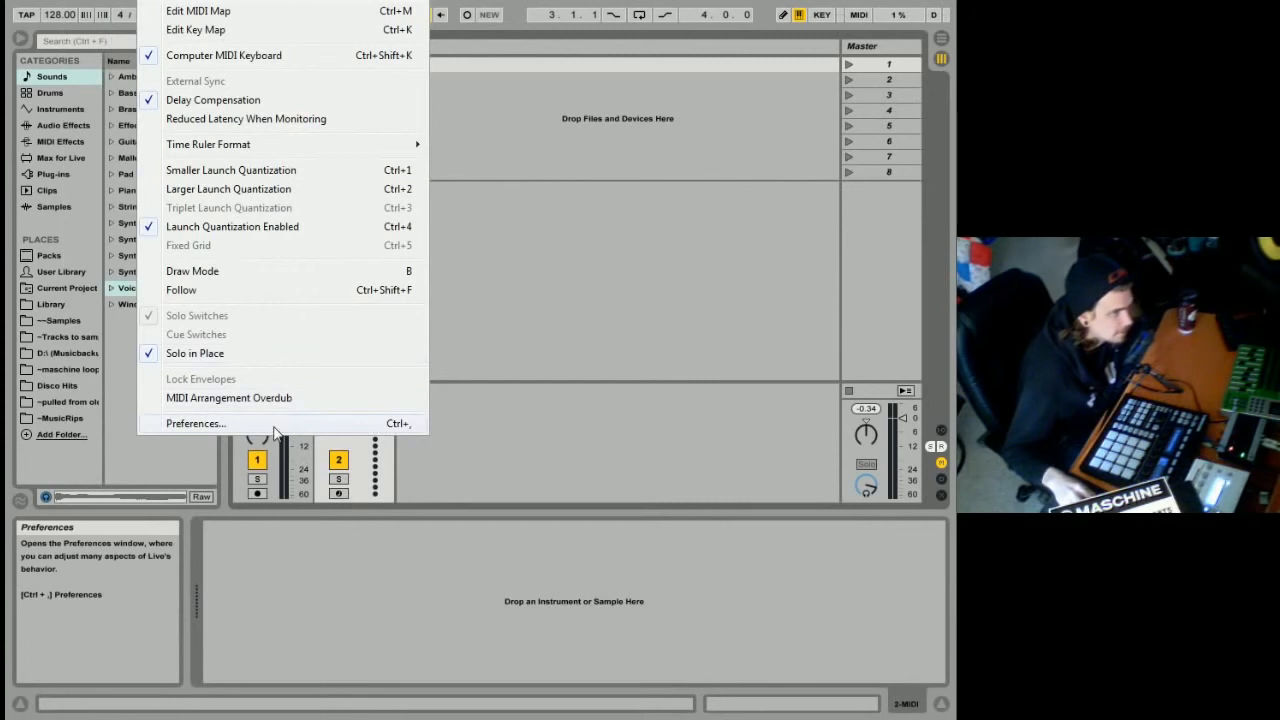
click(275, 425)
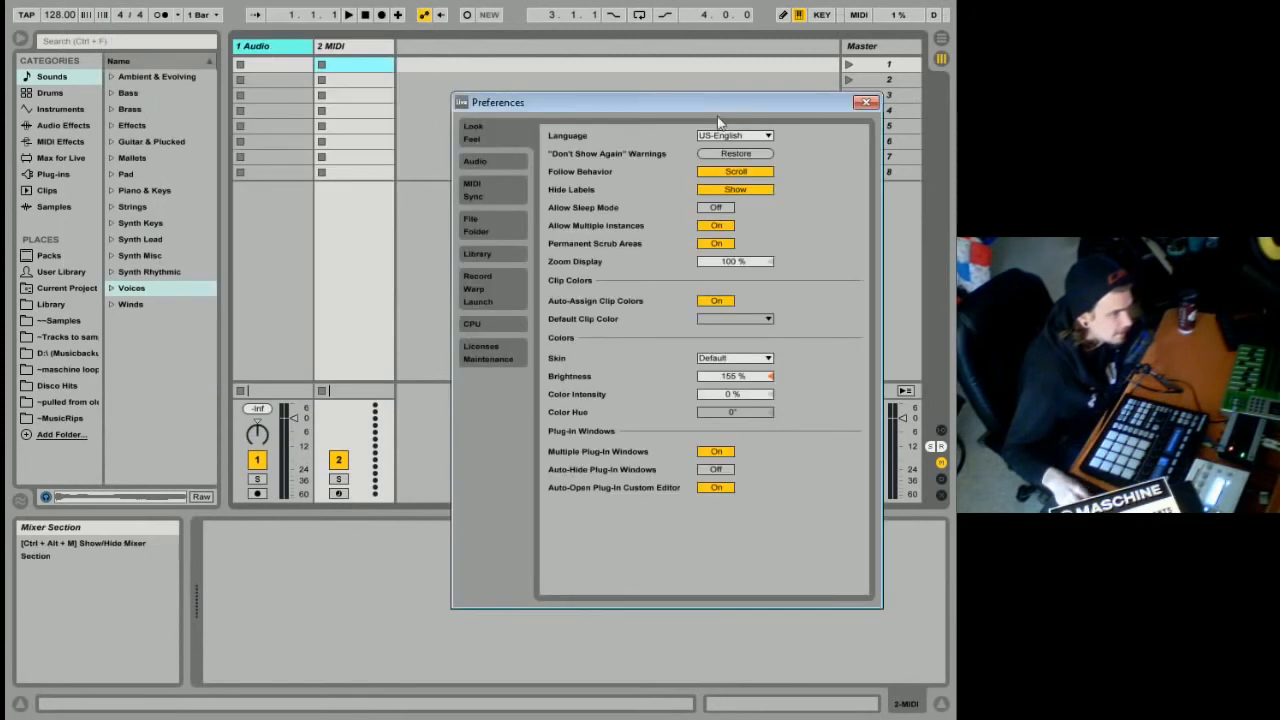
drag(726, 97, 531, 121)
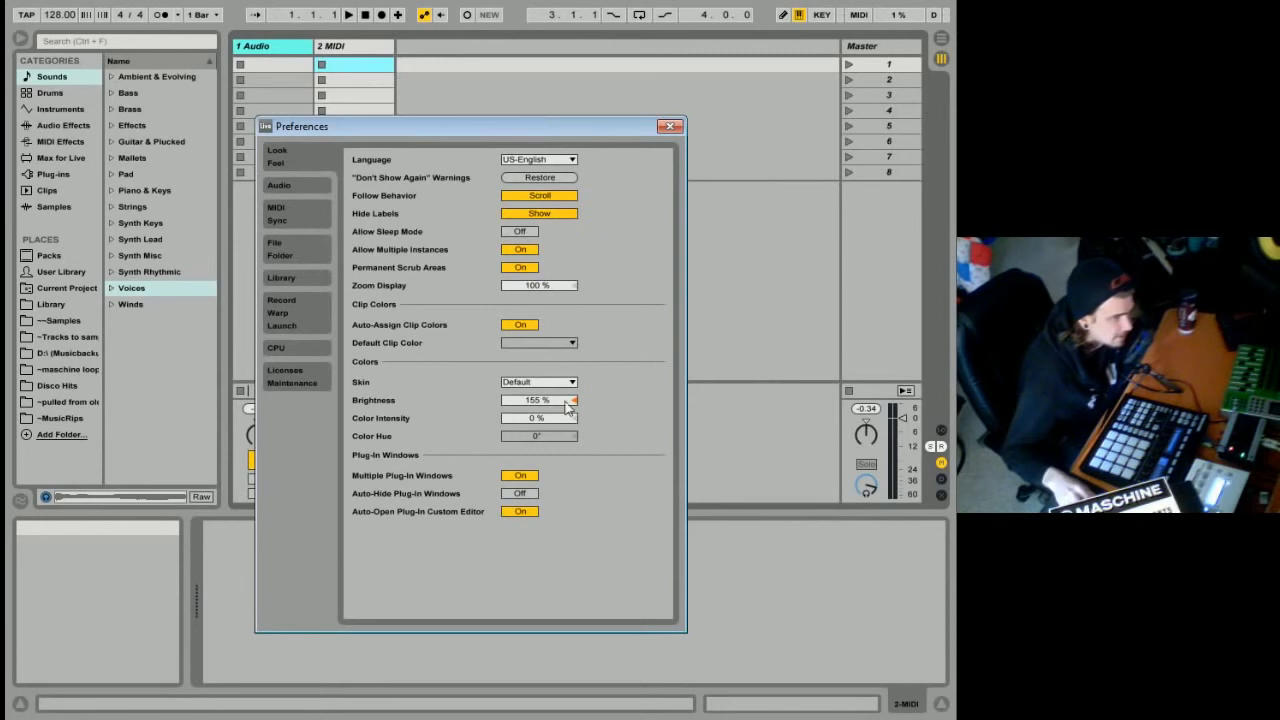
drag(539, 400, 539, 388)
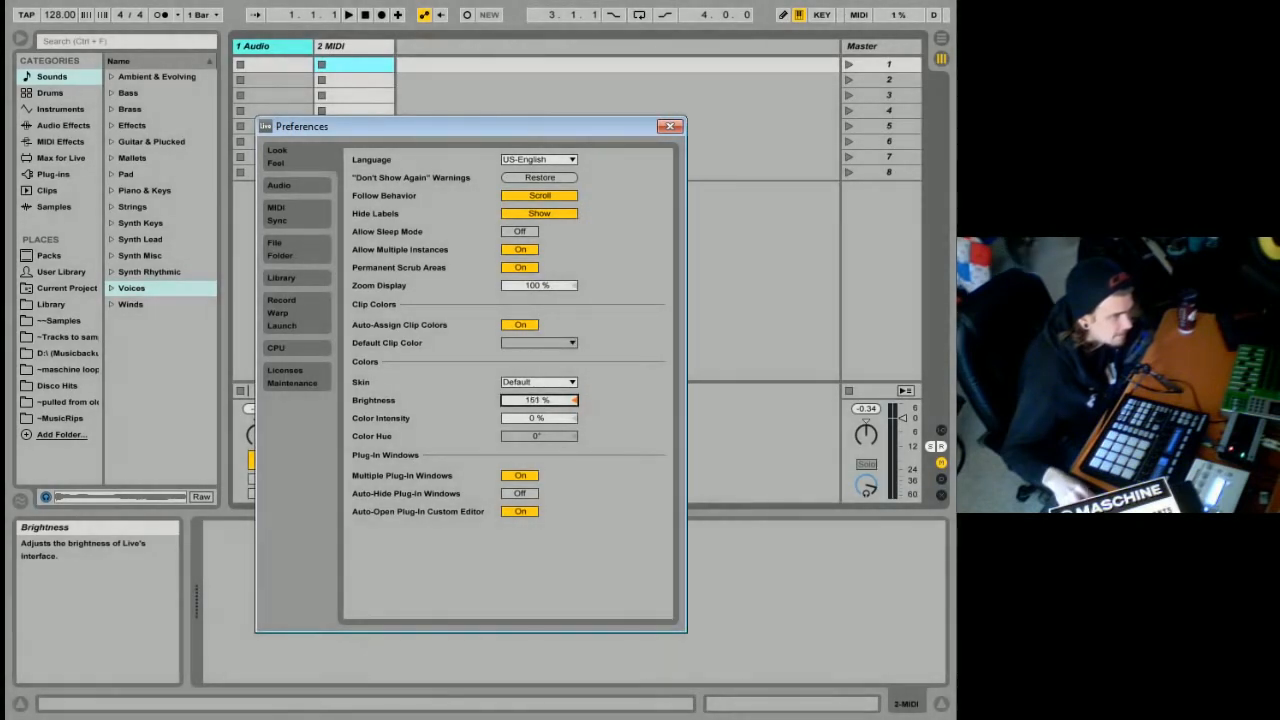
Examine the skin, color intensity and plug-in window options in the look and feel preferences.
click(542, 383)
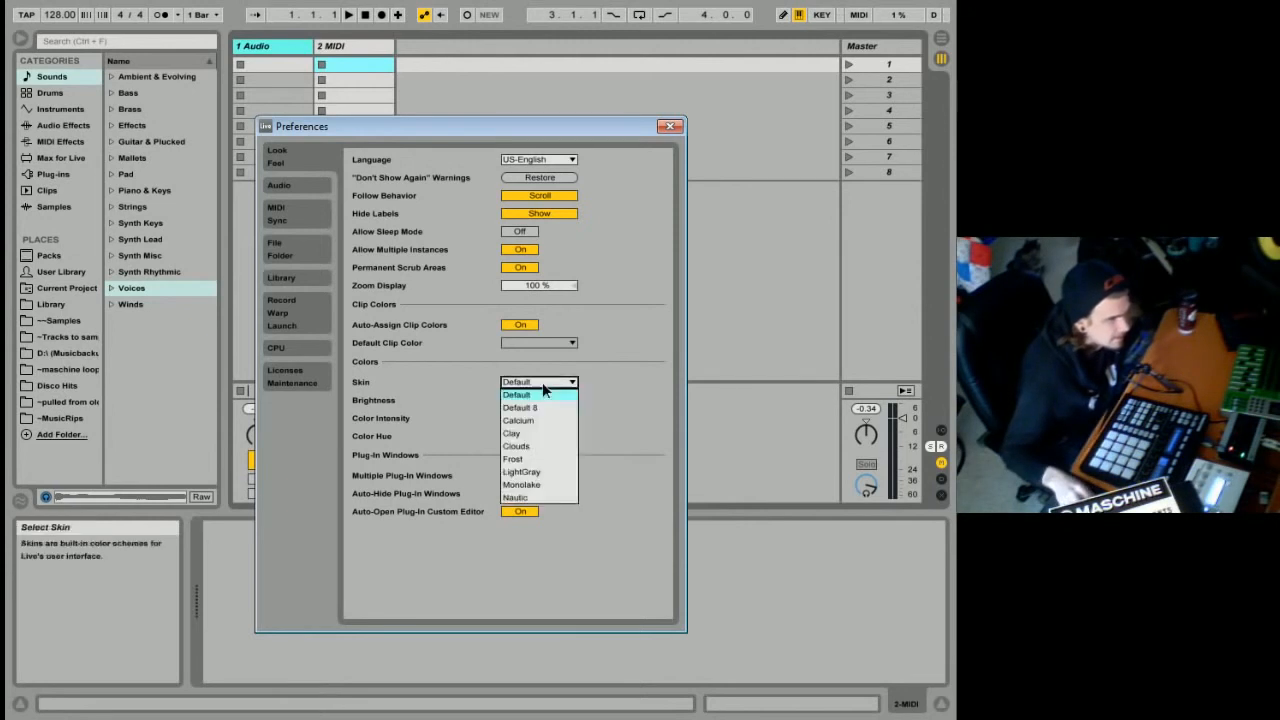
click(648, 397)
drag(538, 418, 538, 340)
right_click(541, 418)
click(558, 426)
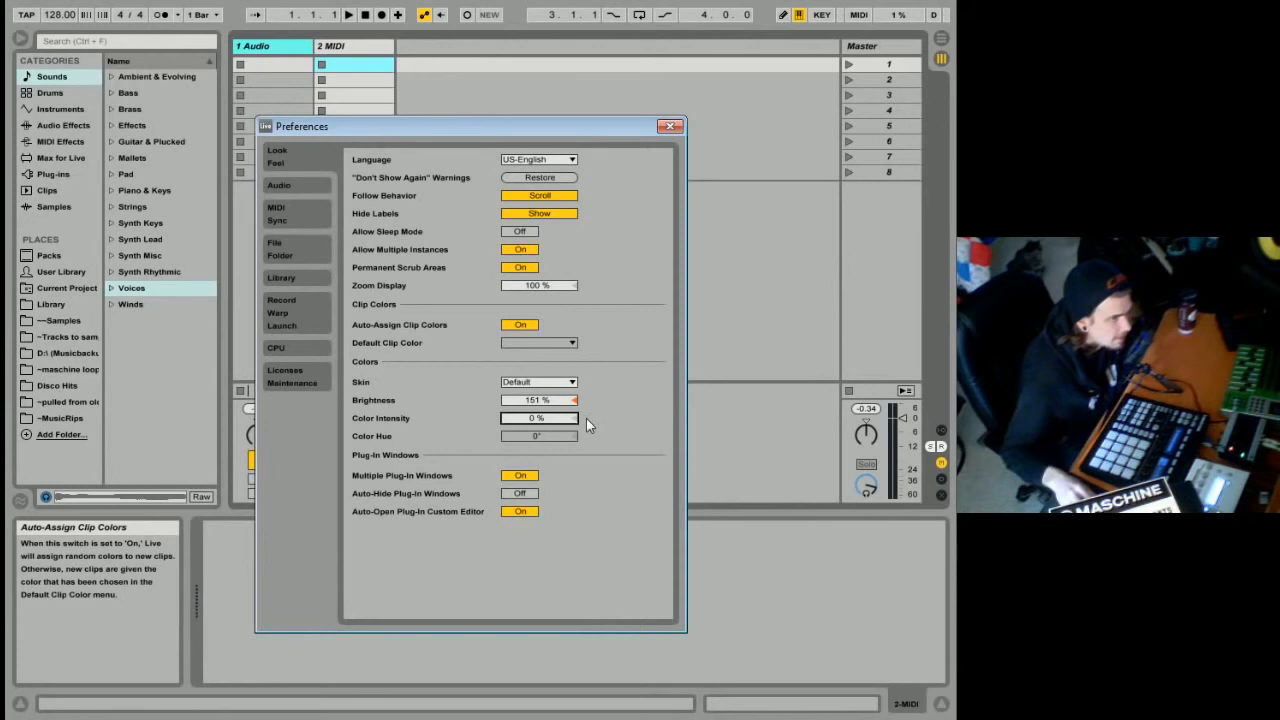
click(519, 477)
click(518, 478)
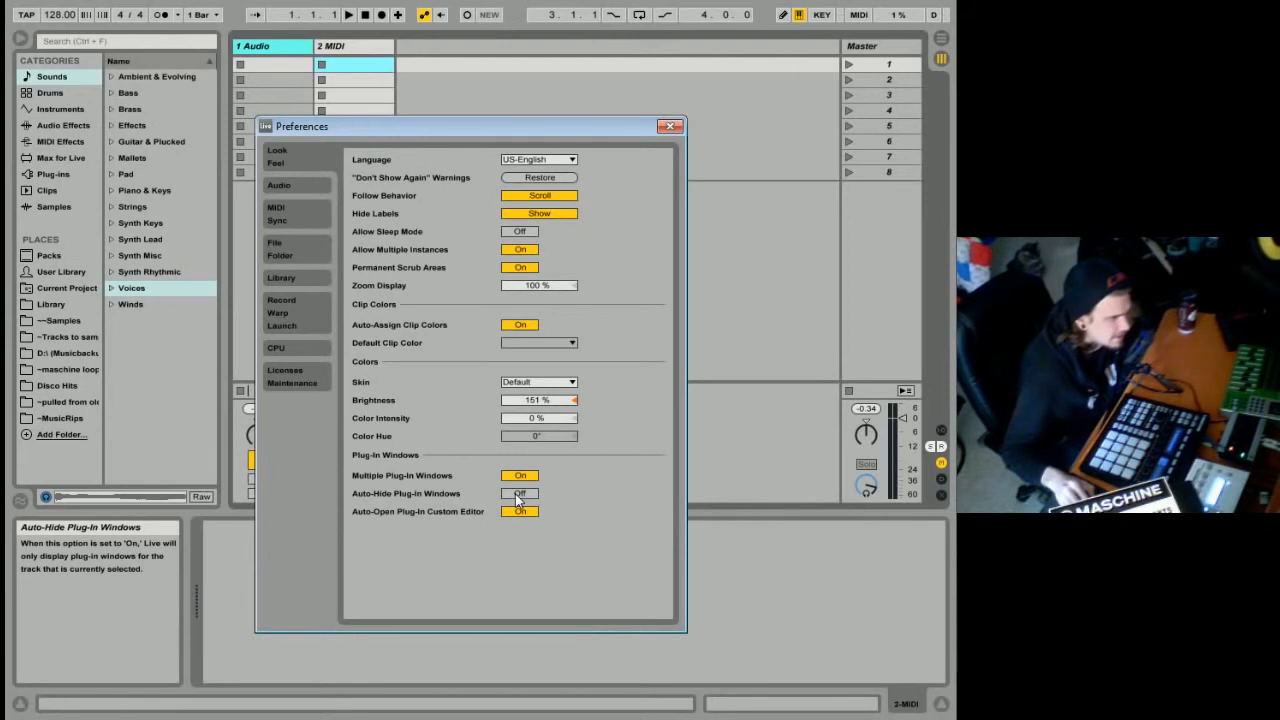
click(518, 495)
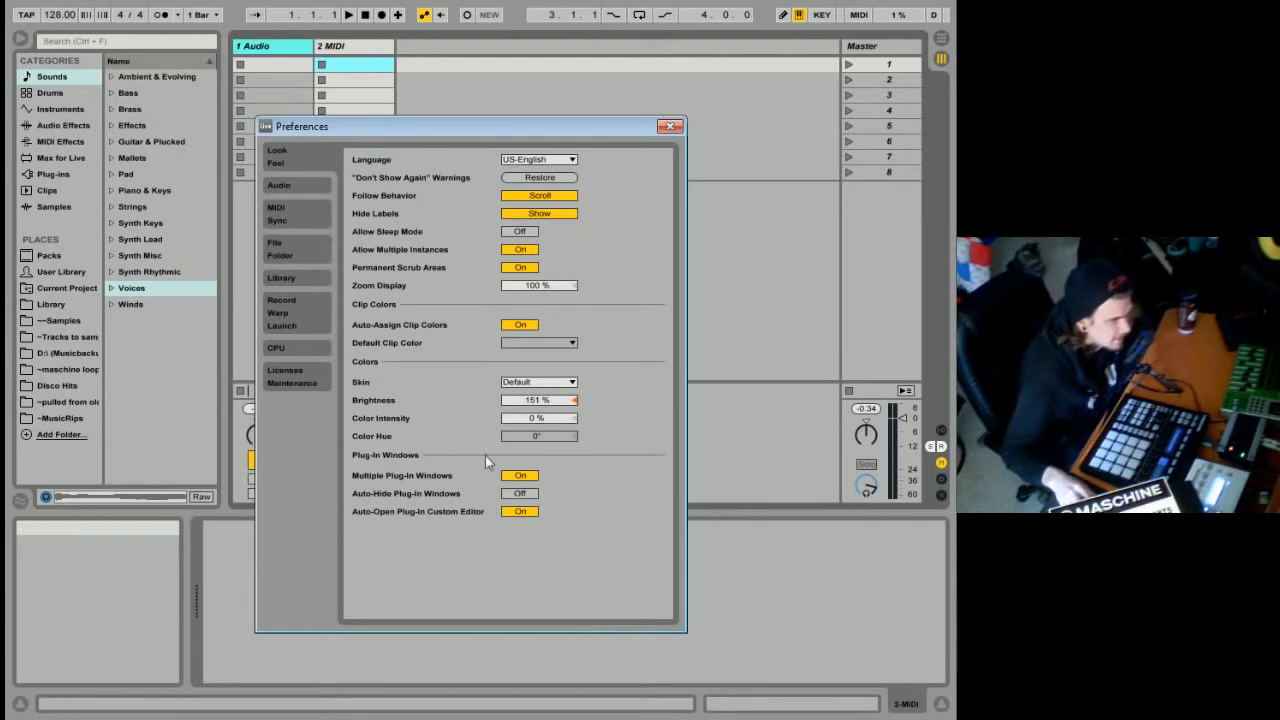
Check the ASIO driver type in the audio preferences and select Komplete Audio 6 as the audio device.
click(298, 188)
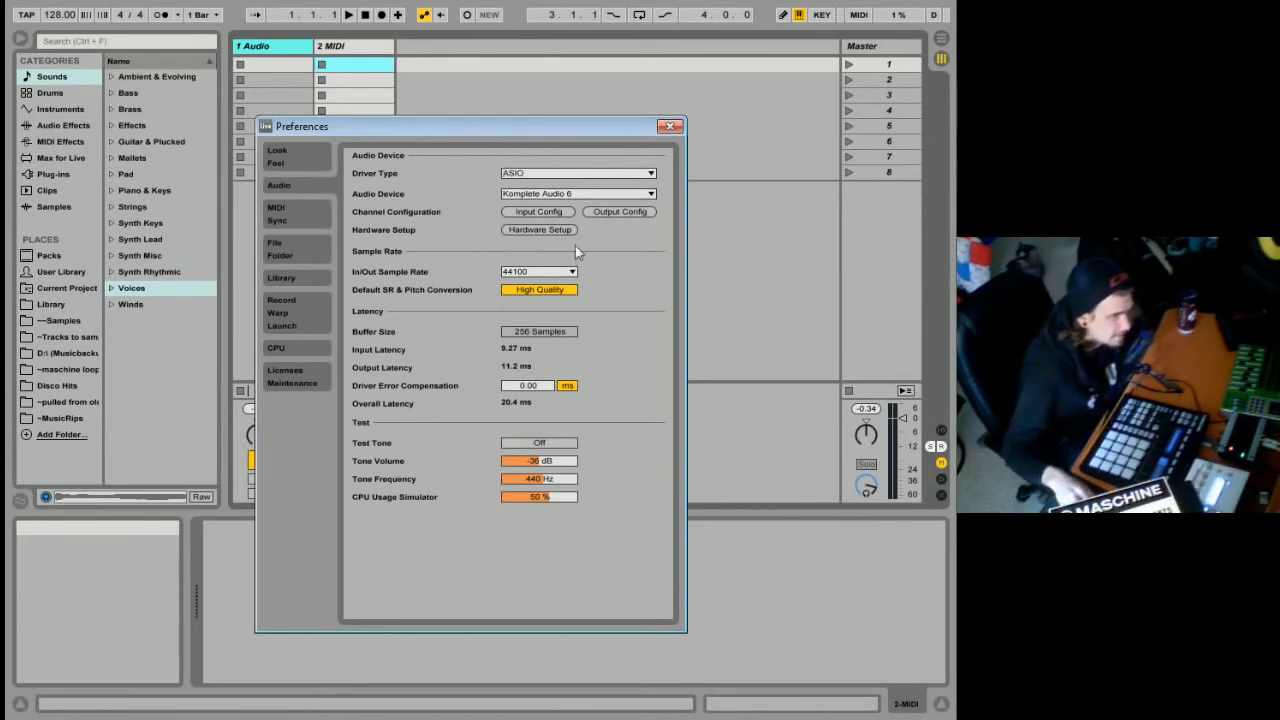
click(561, 176)
click(562, 175)
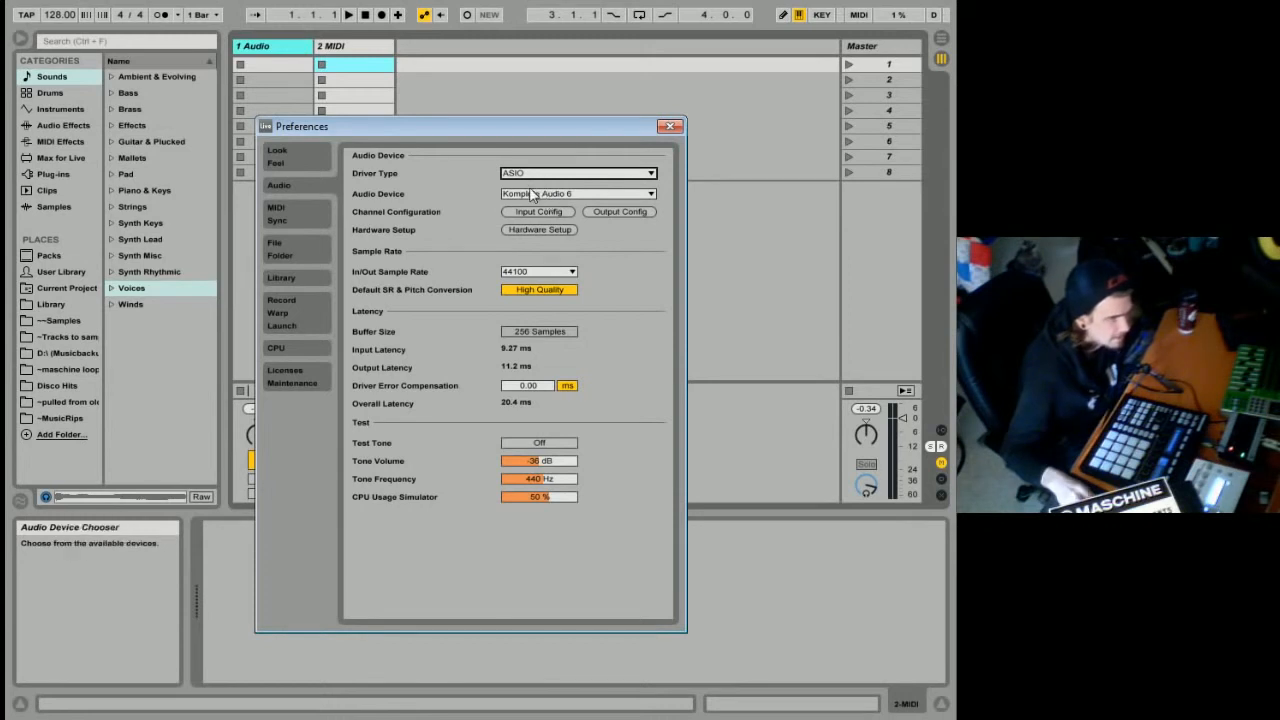
click(530, 195)
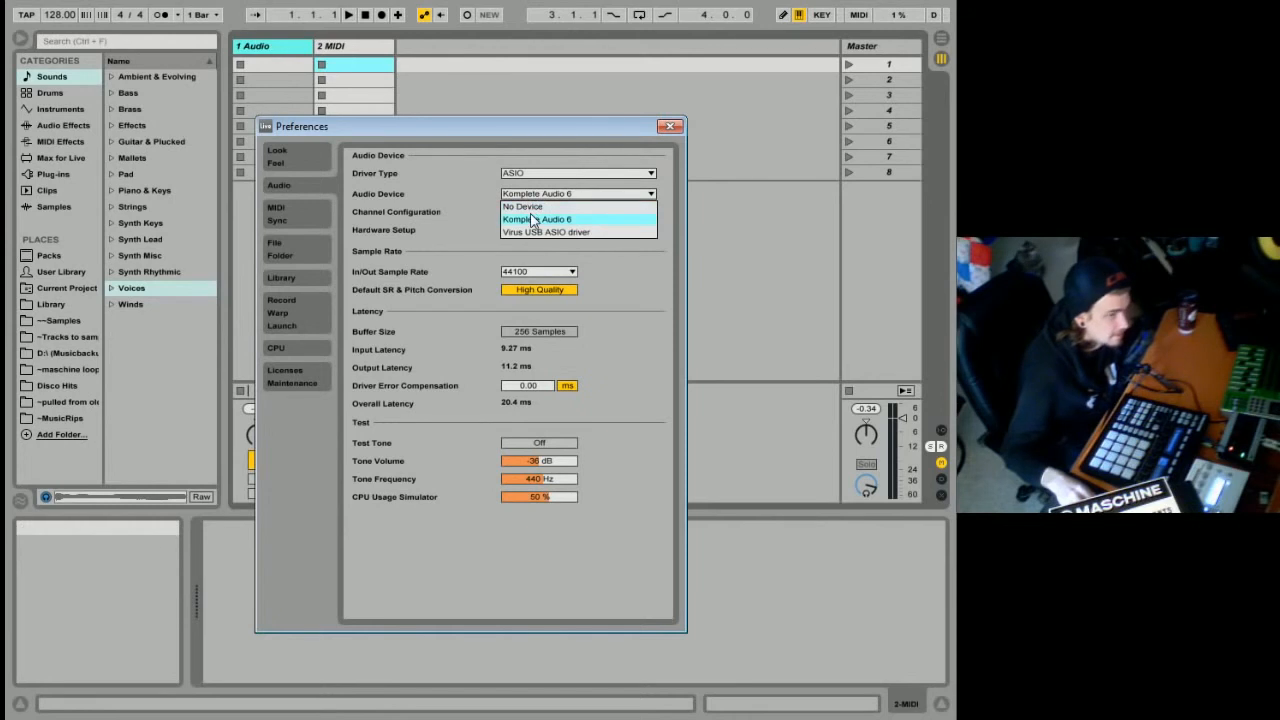
click(533, 220)
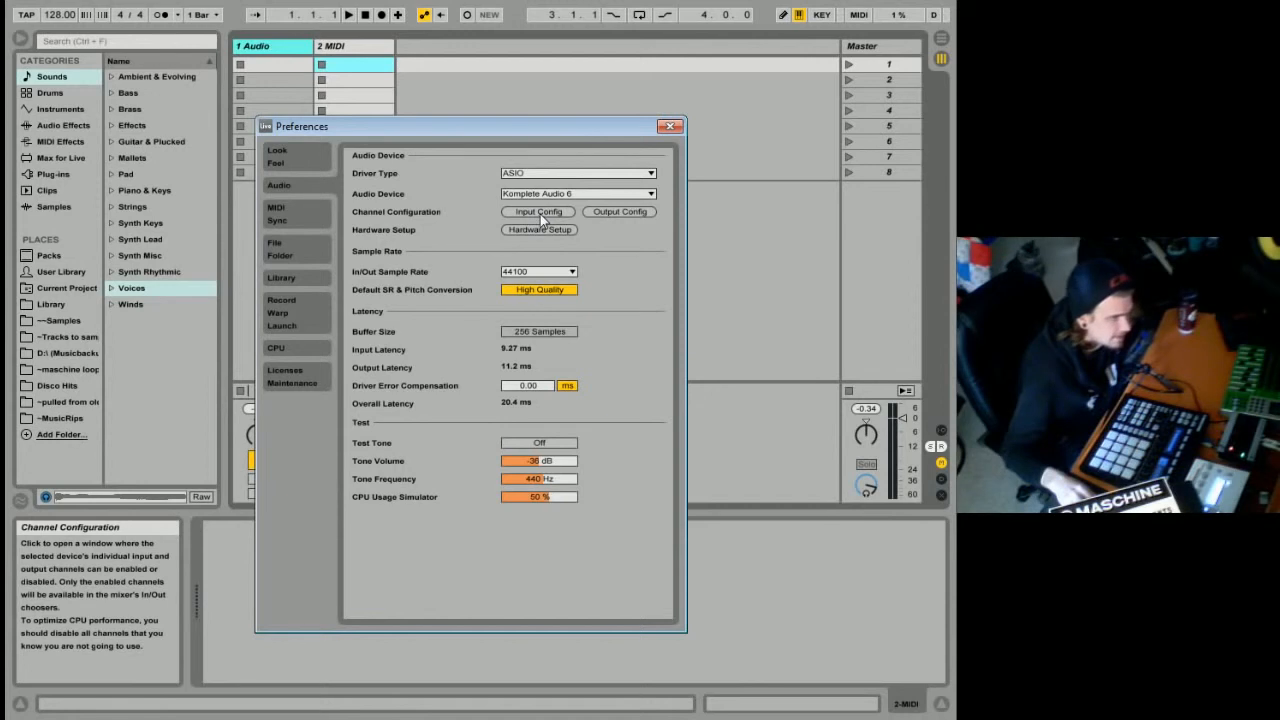
Examine the input channel configuration and the process buffer sizes offered in the Komplete Audio 6 hardware setup.
click(540, 212)
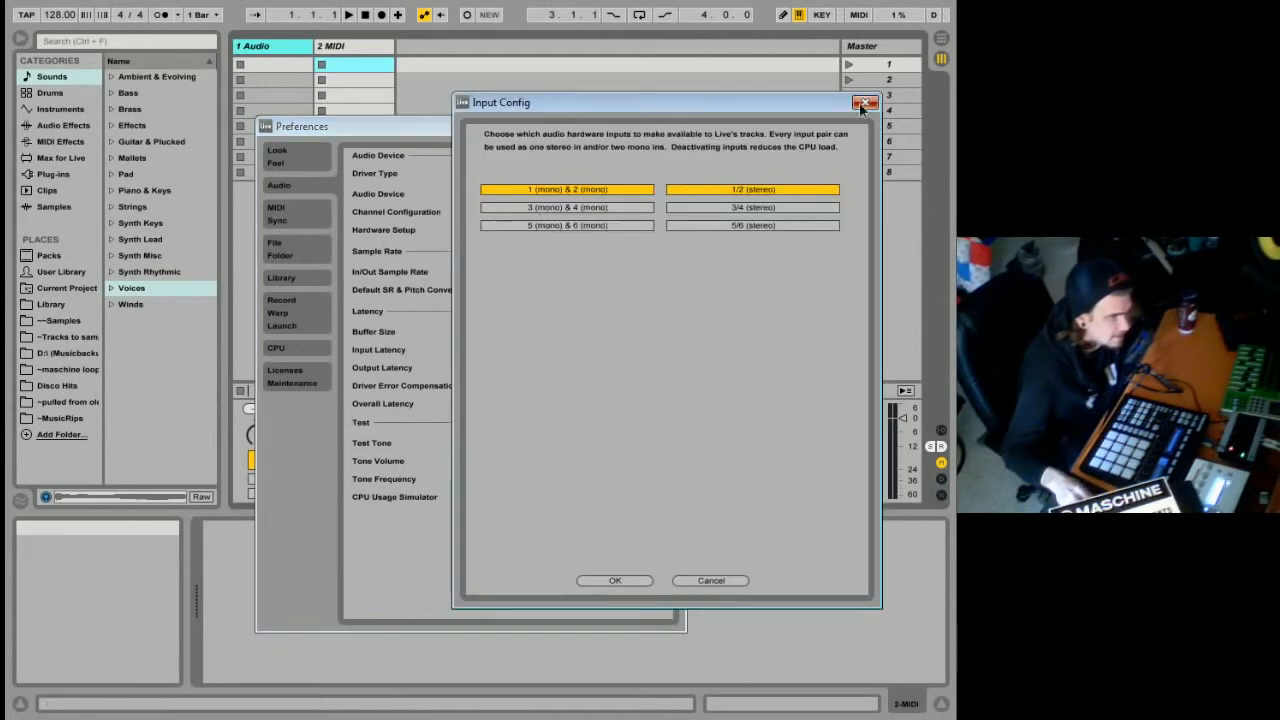
click(864, 104)
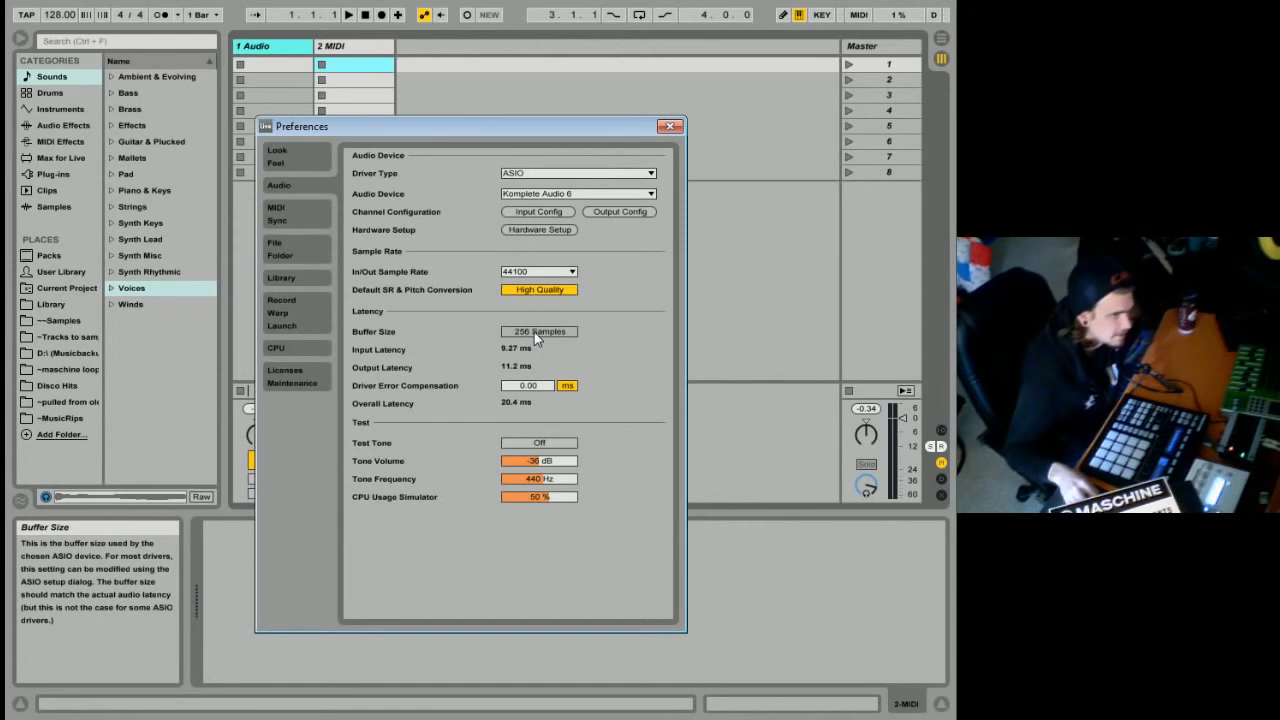
click(547, 231)
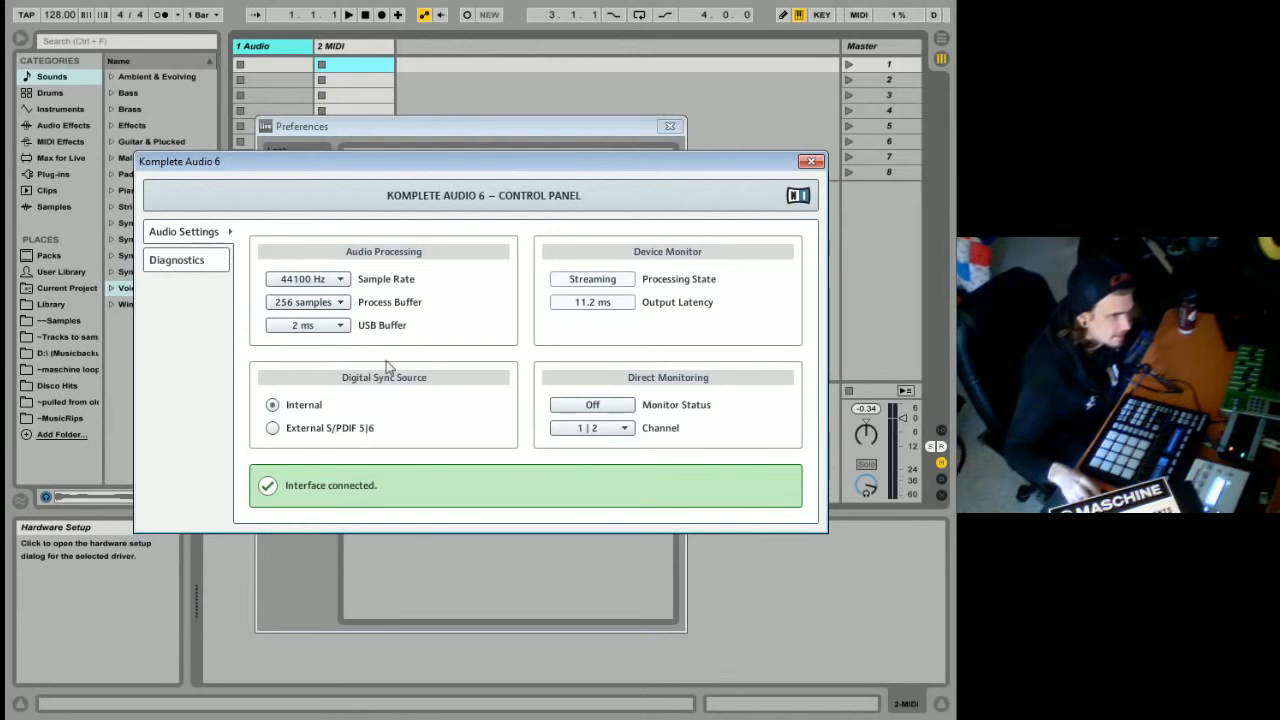
click(318, 304)
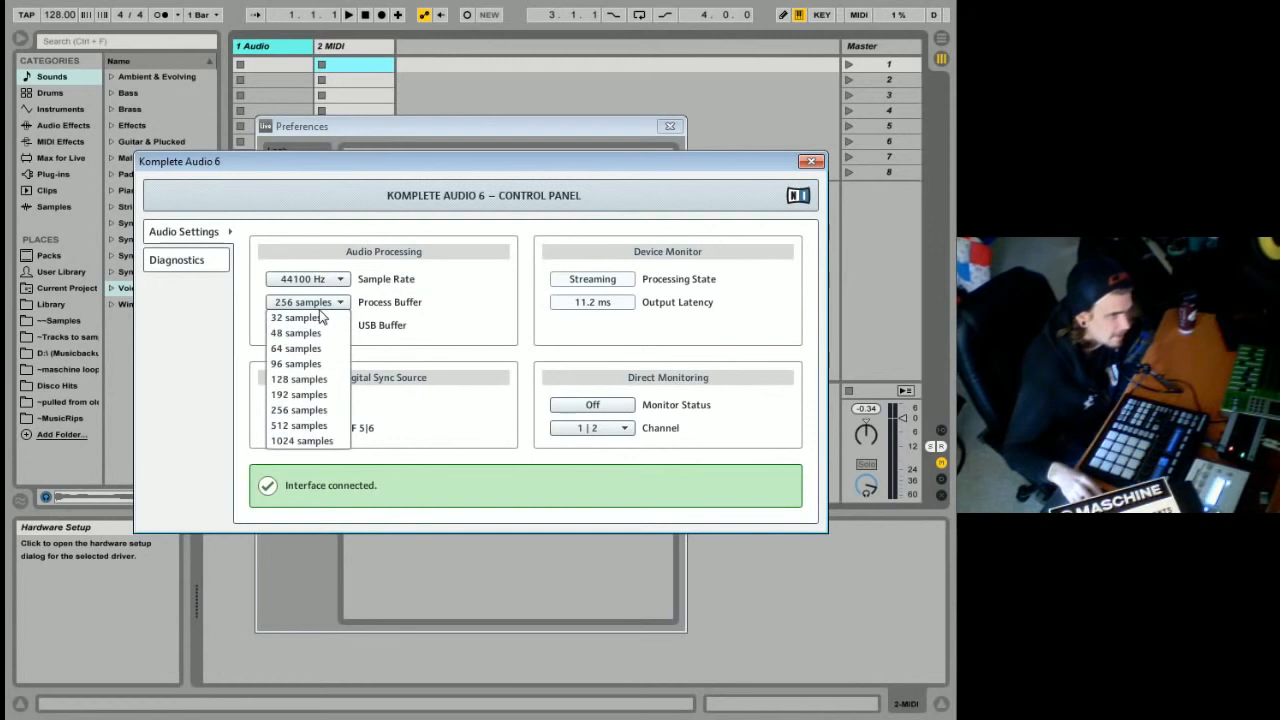
click(447, 303)
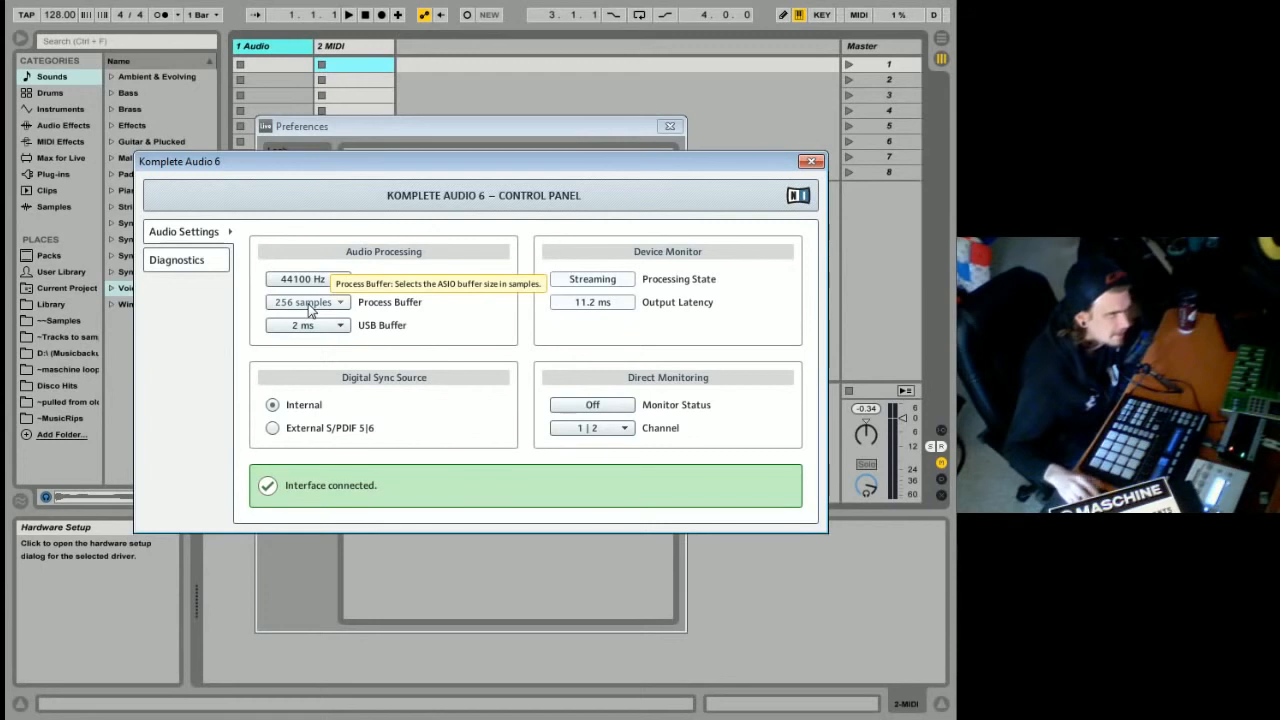
click(811, 162)
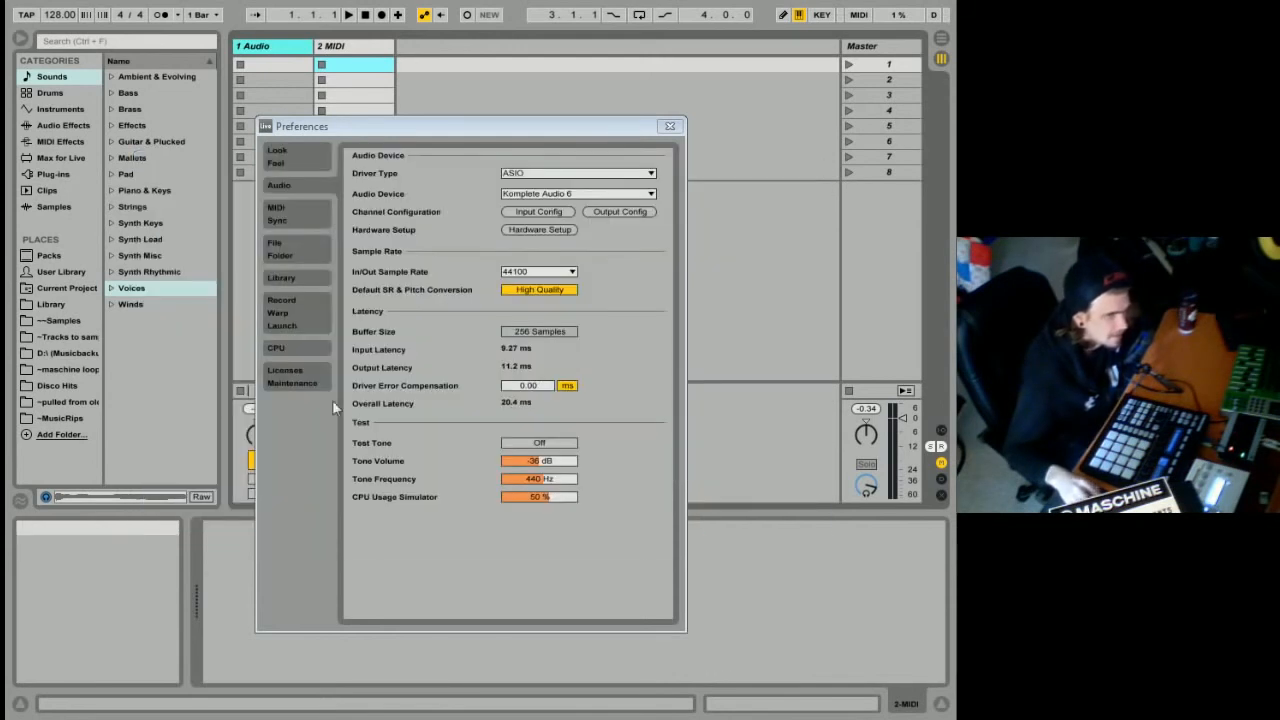
Review the available audio devices and briefly switch the test tone on and off again.
click(518, 199)
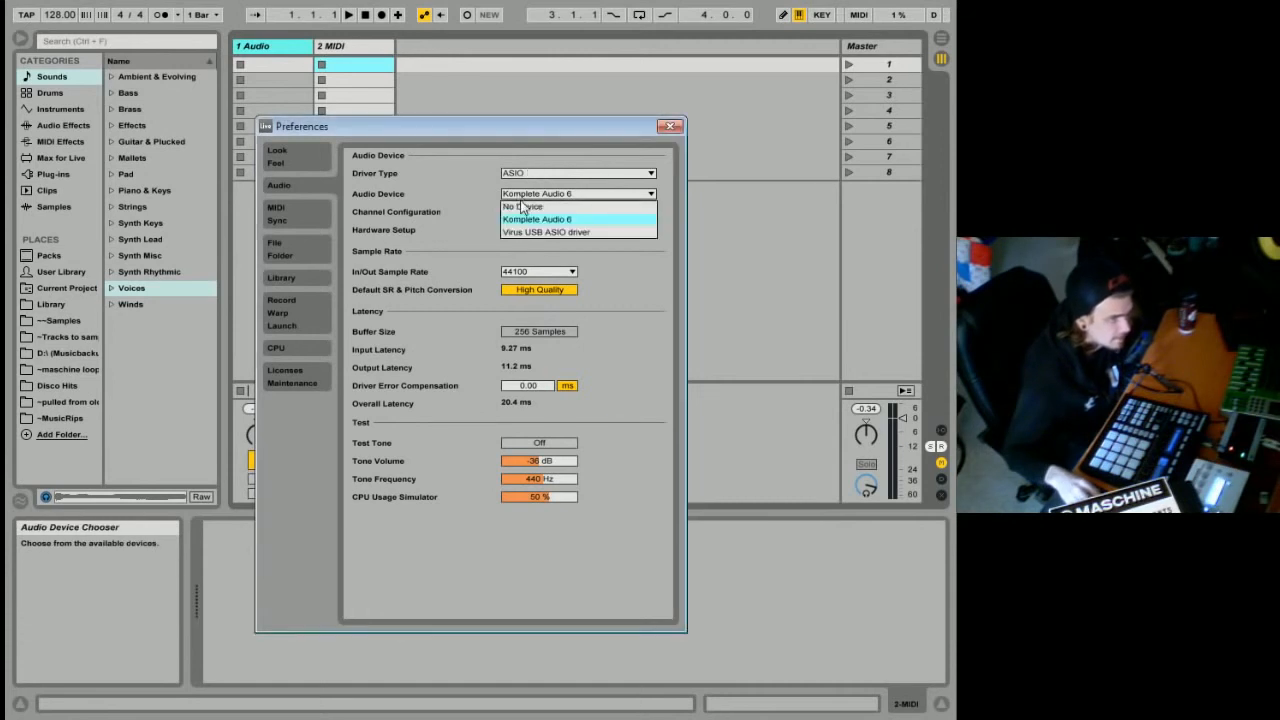
click(471, 184)
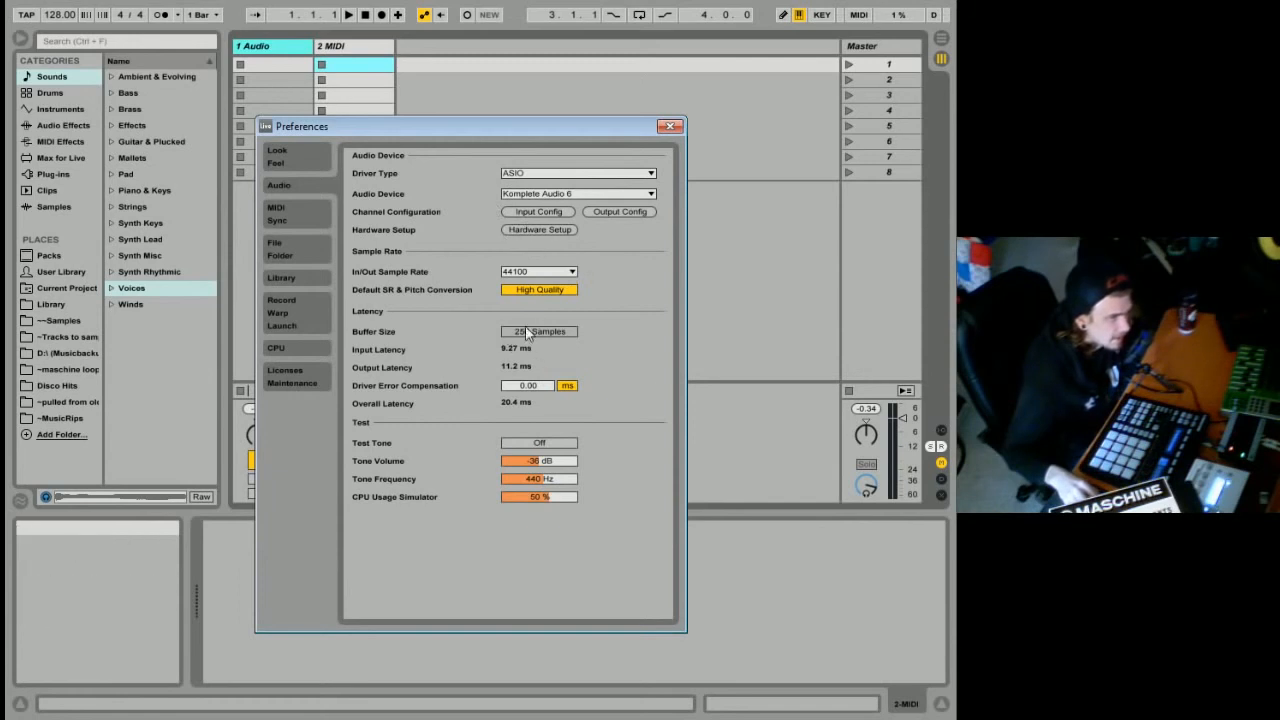
click(542, 443)
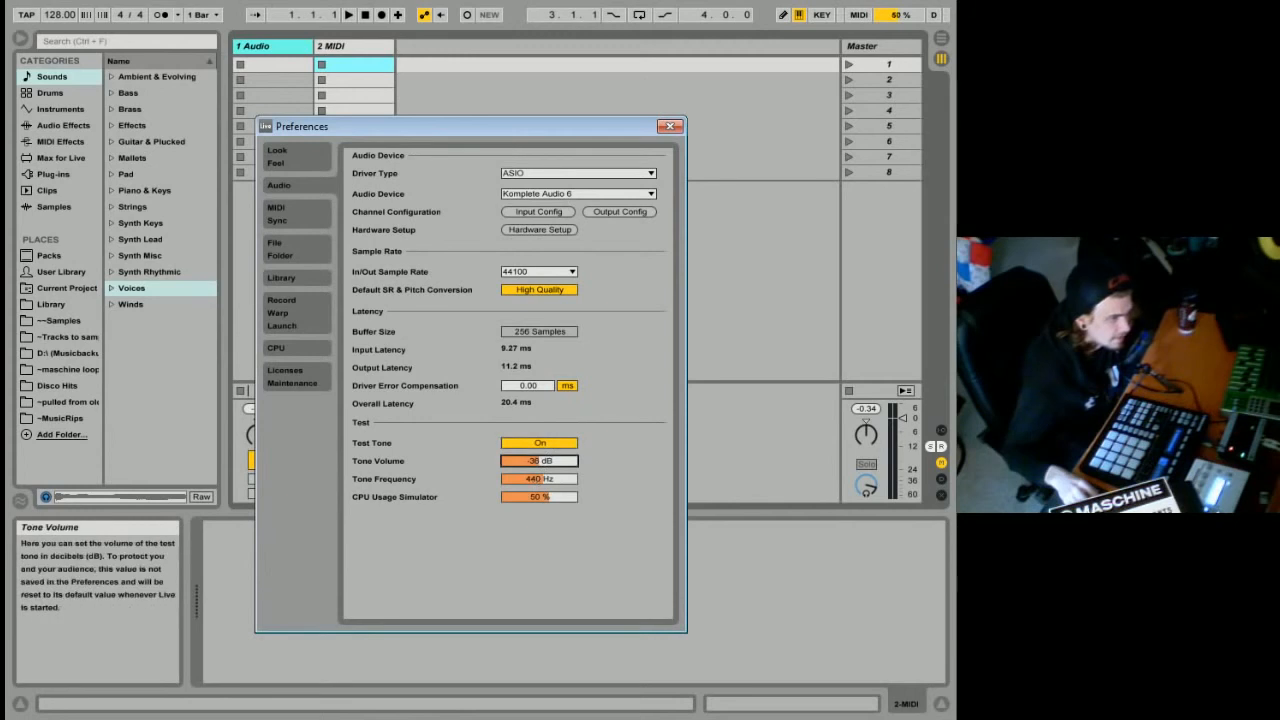
click(541, 444)
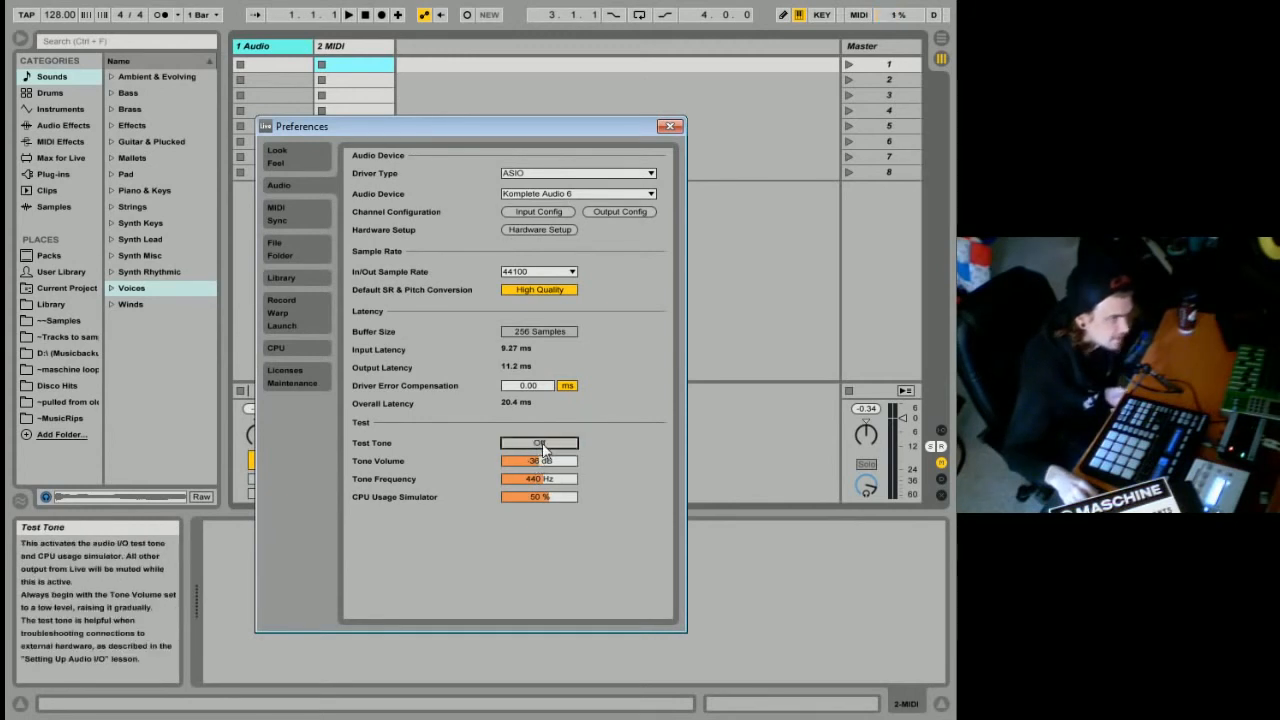
Set the test tone volume to -20 dB and the CPU usage simulator to 75 % in the audio preferences.
drag(545, 461, 548, 447)
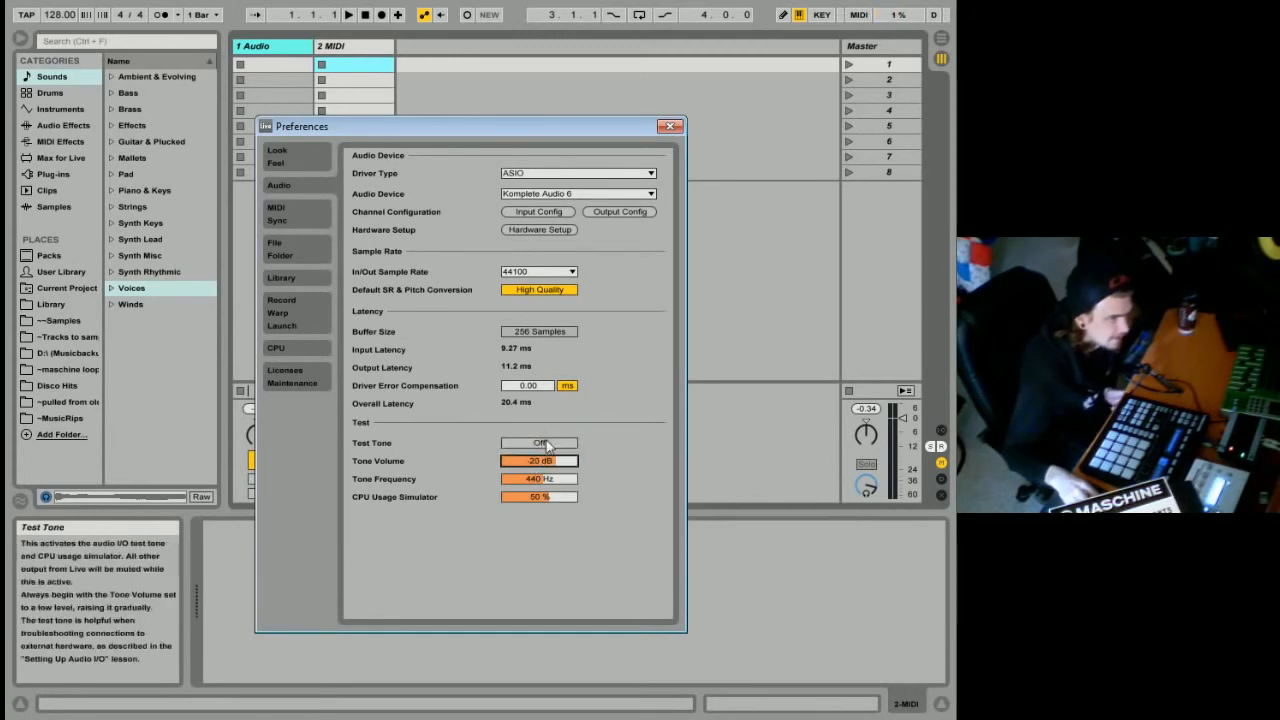
click(540, 497)
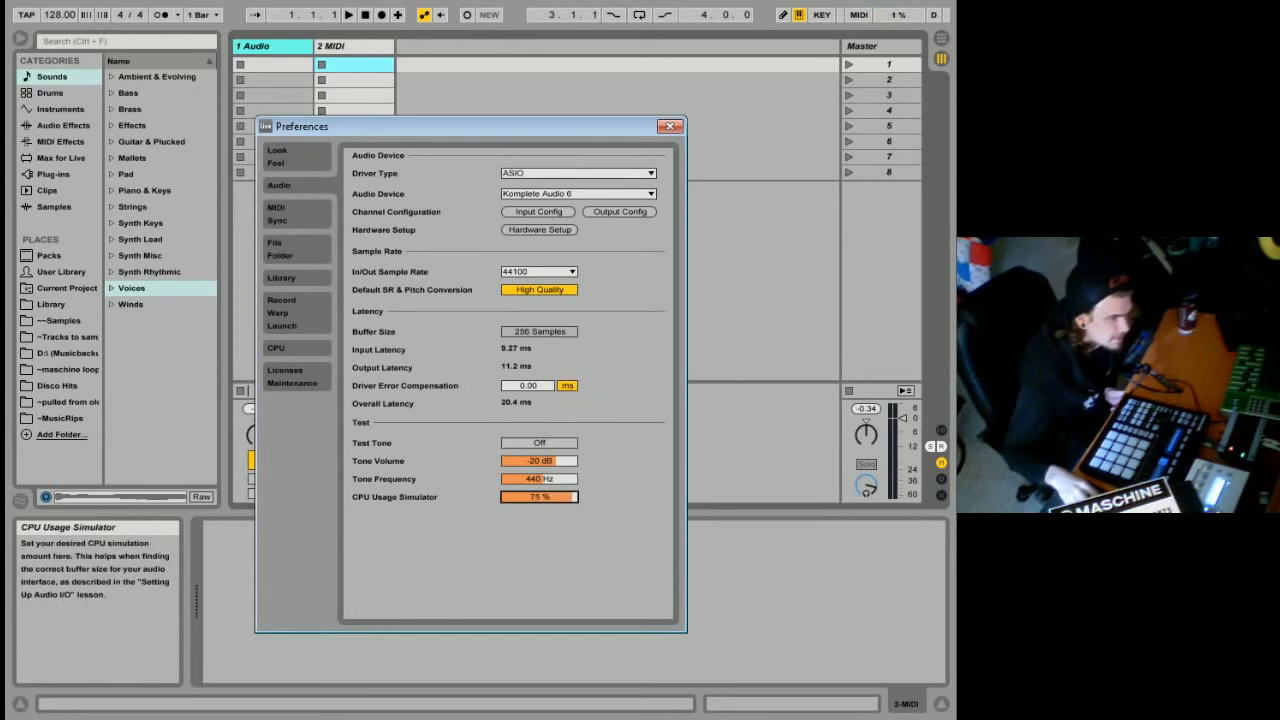
drag(540, 497, 540, 502)
Switch the test tone on and off to check the audio output under the simulated CPU load.
click(539, 444)
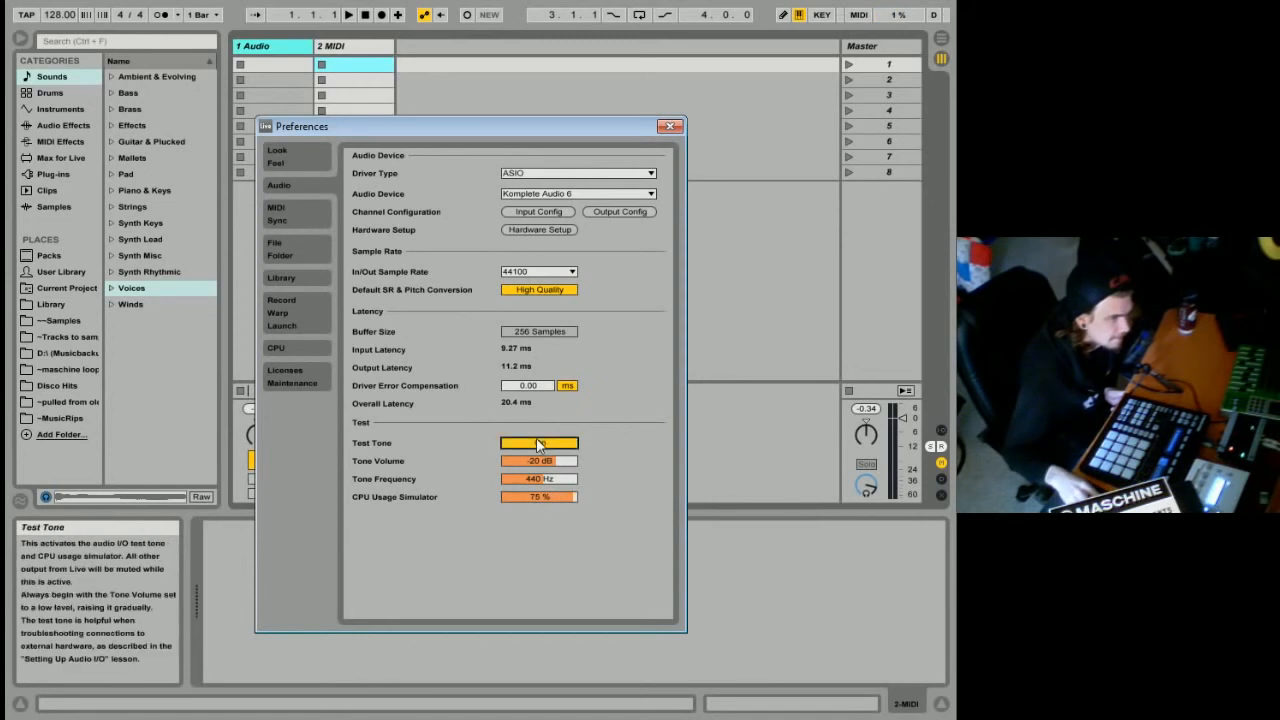
click(538, 444)
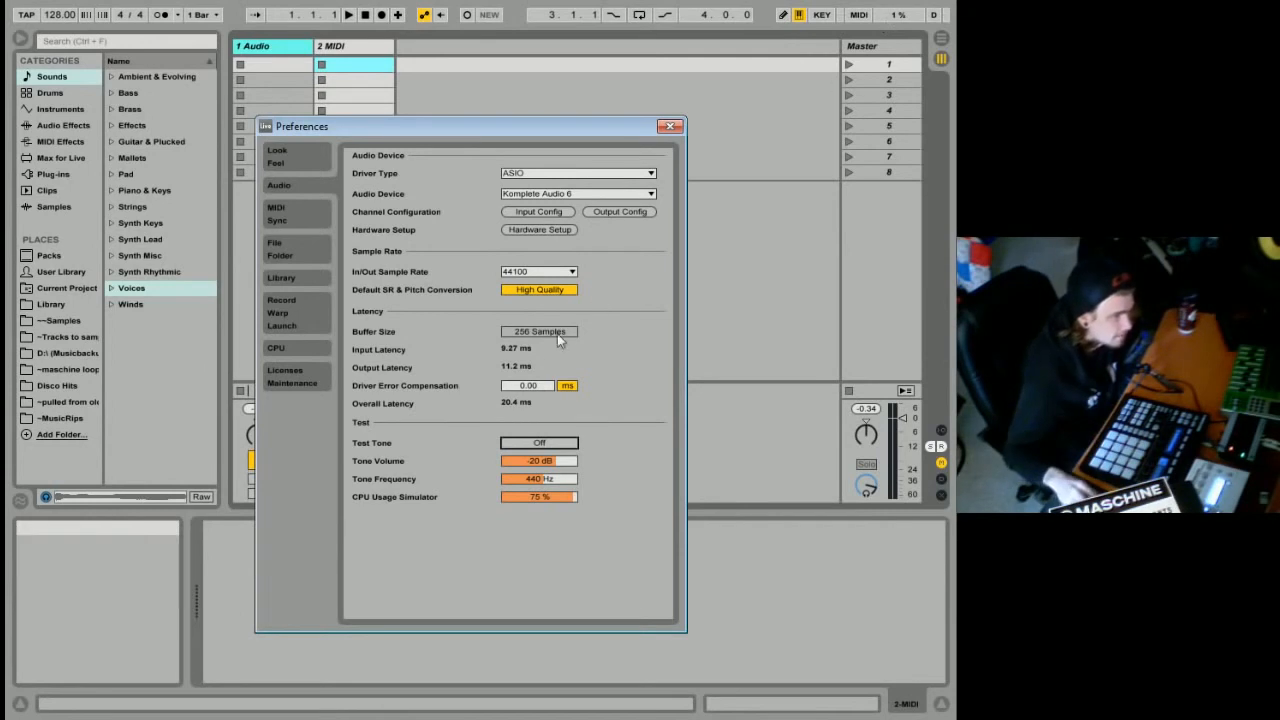
click(540, 497)
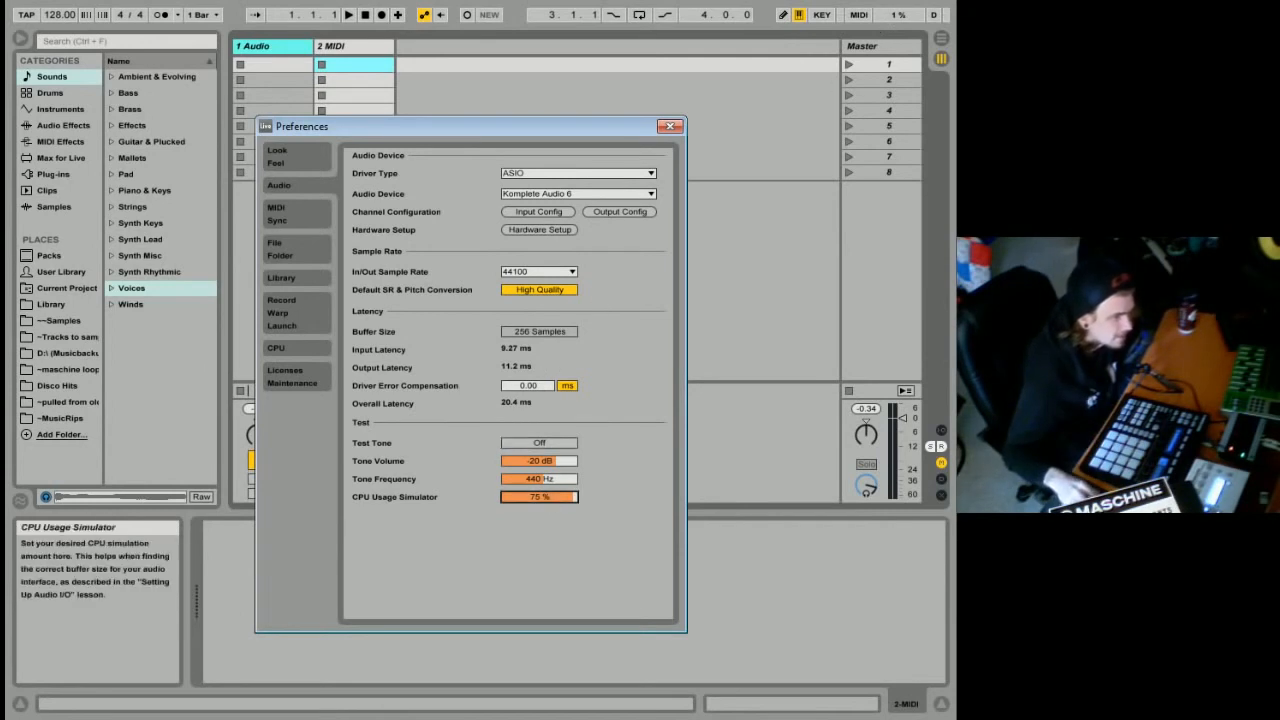
click(551, 445)
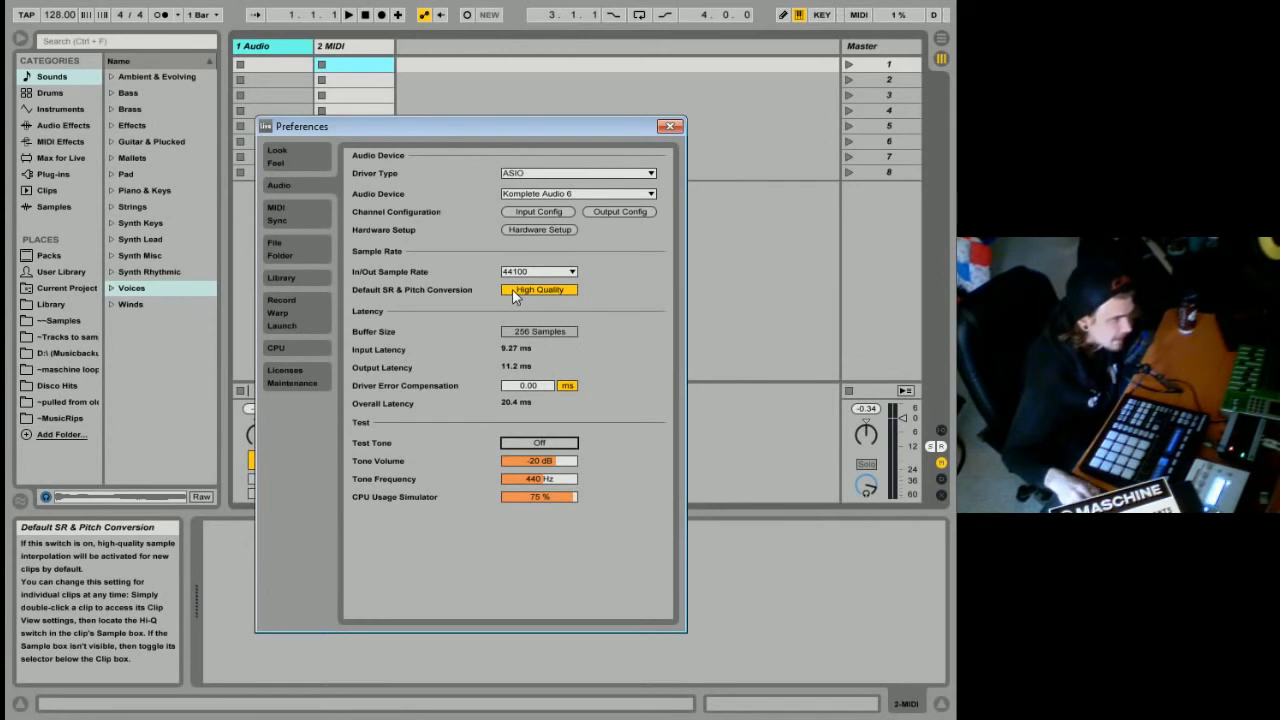
Examine the control surface and MIDI port settings, and check the latency section of the audio preferences.
click(320, 207)
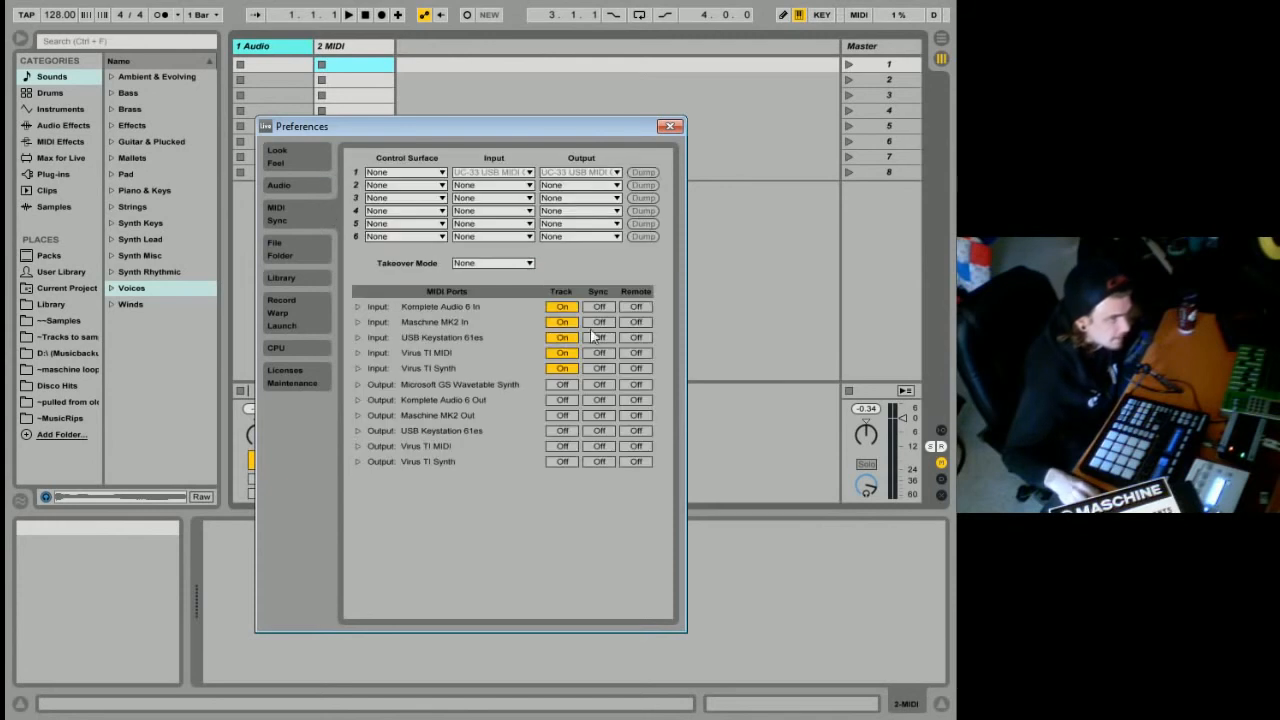
click(286, 187)
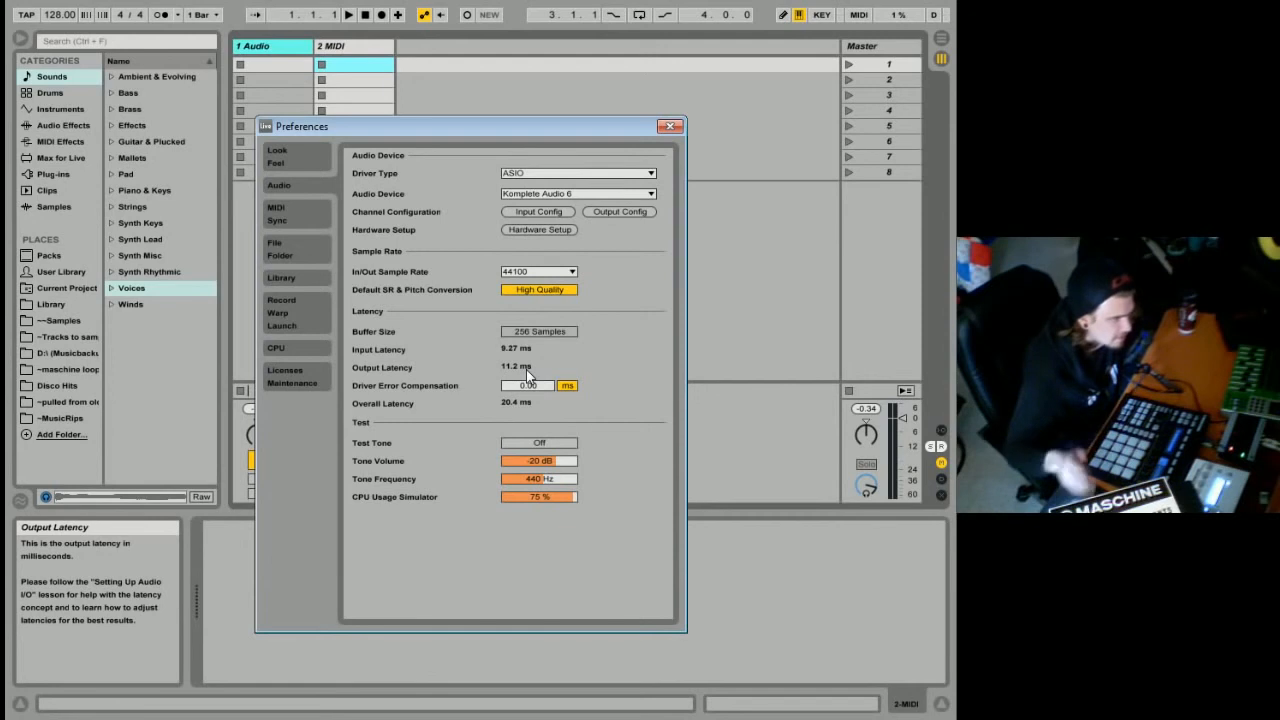
click(286, 212)
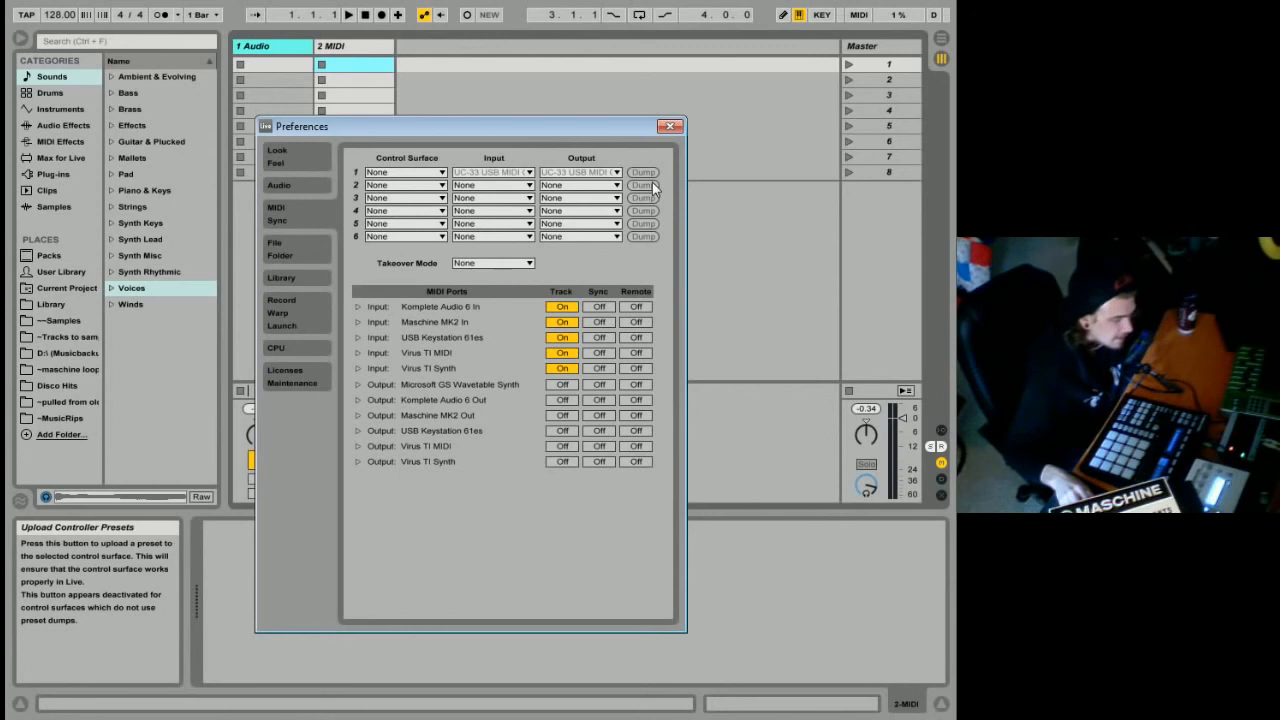
Examine the file and plug-in folder preferences and list the installed plug-ins in the browser.
click(299, 248)
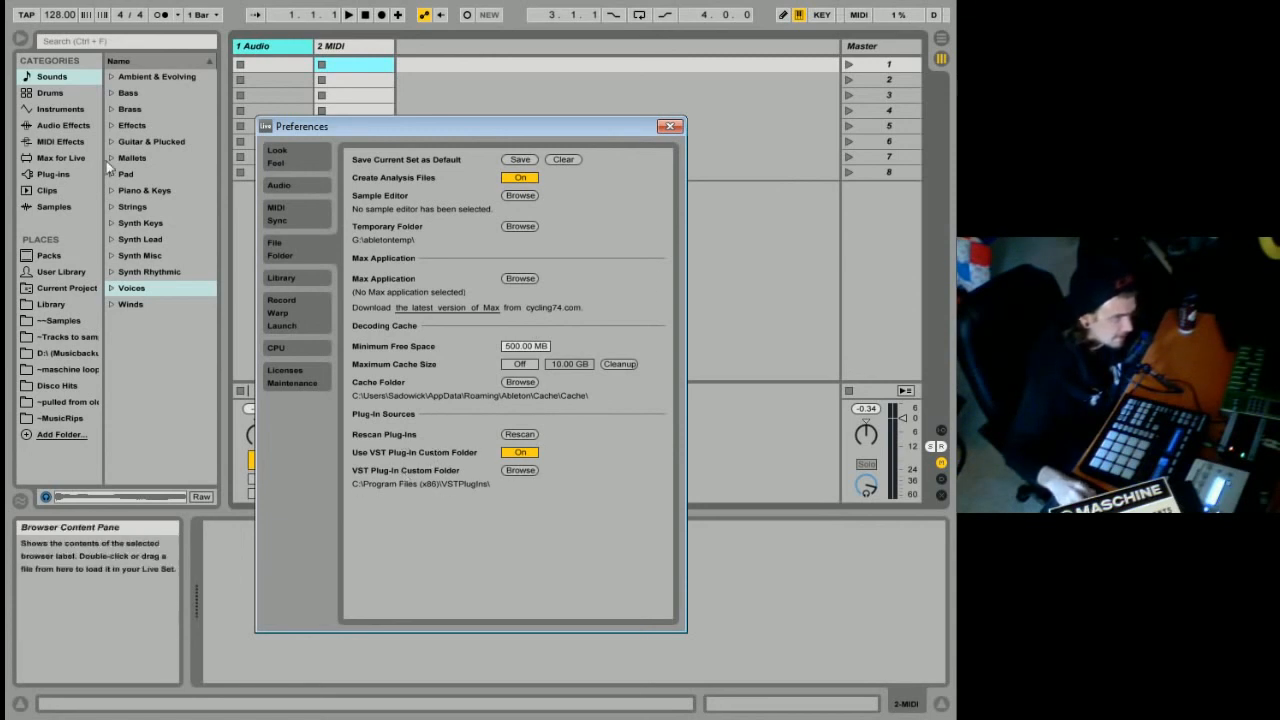
click(49, 173)
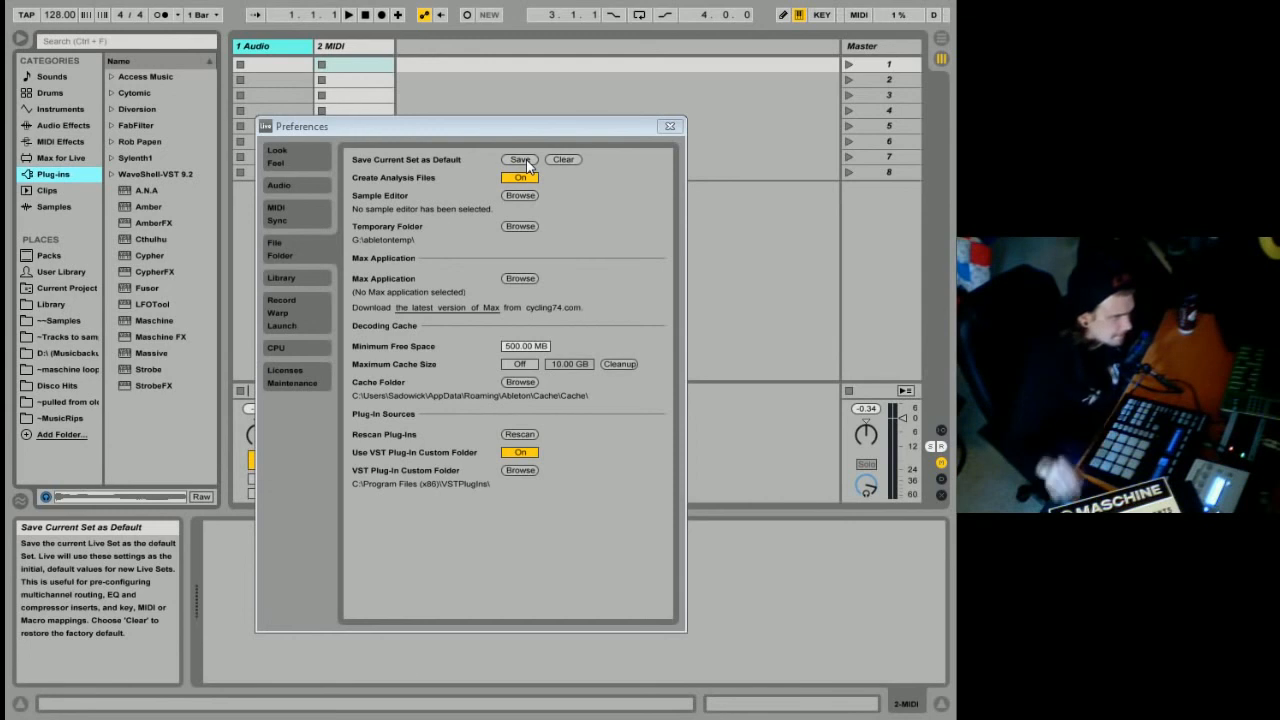
Review the library, record/warp/launch, CPU and look and feel preferences, and close the Preferences window.
click(312, 280)
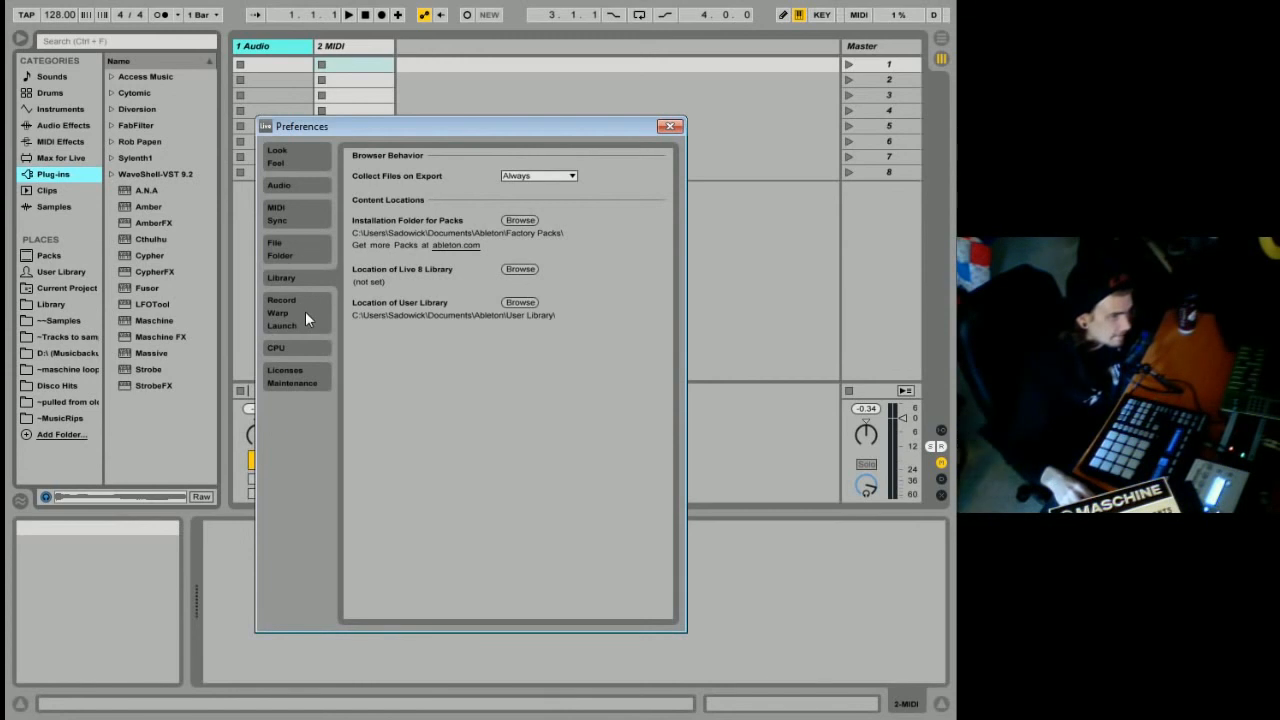
click(305, 318)
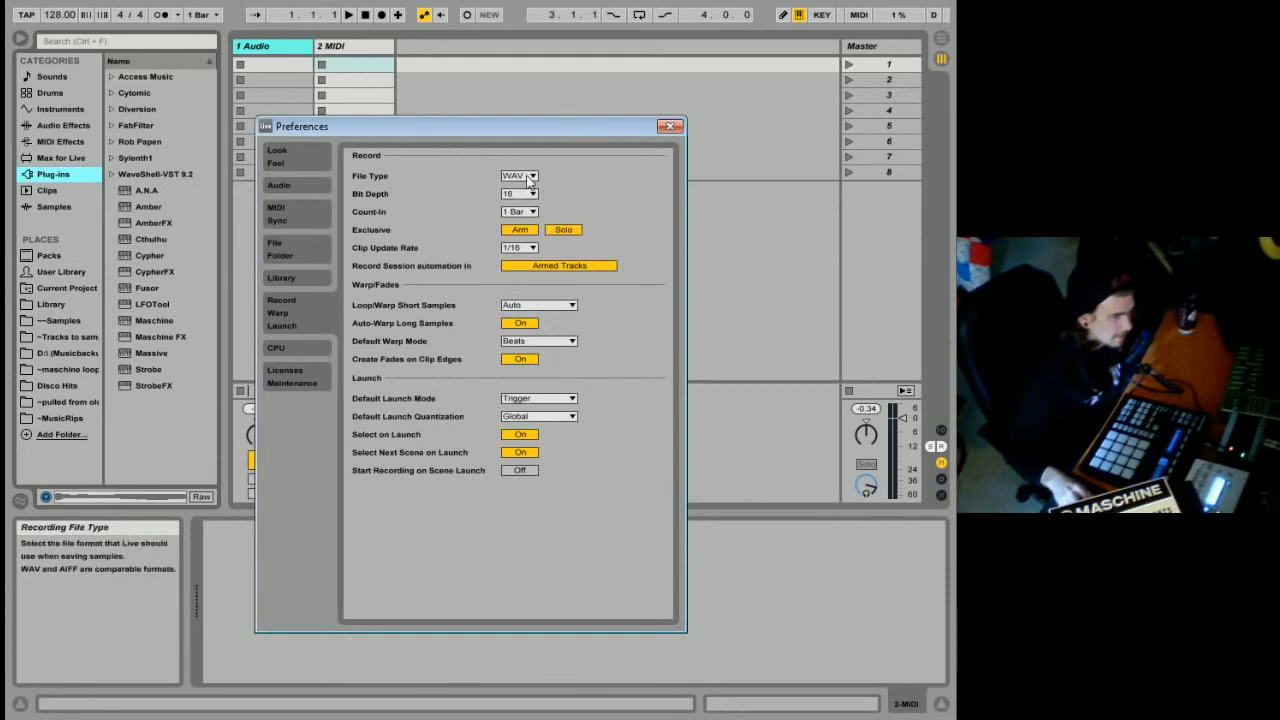
click(289, 346)
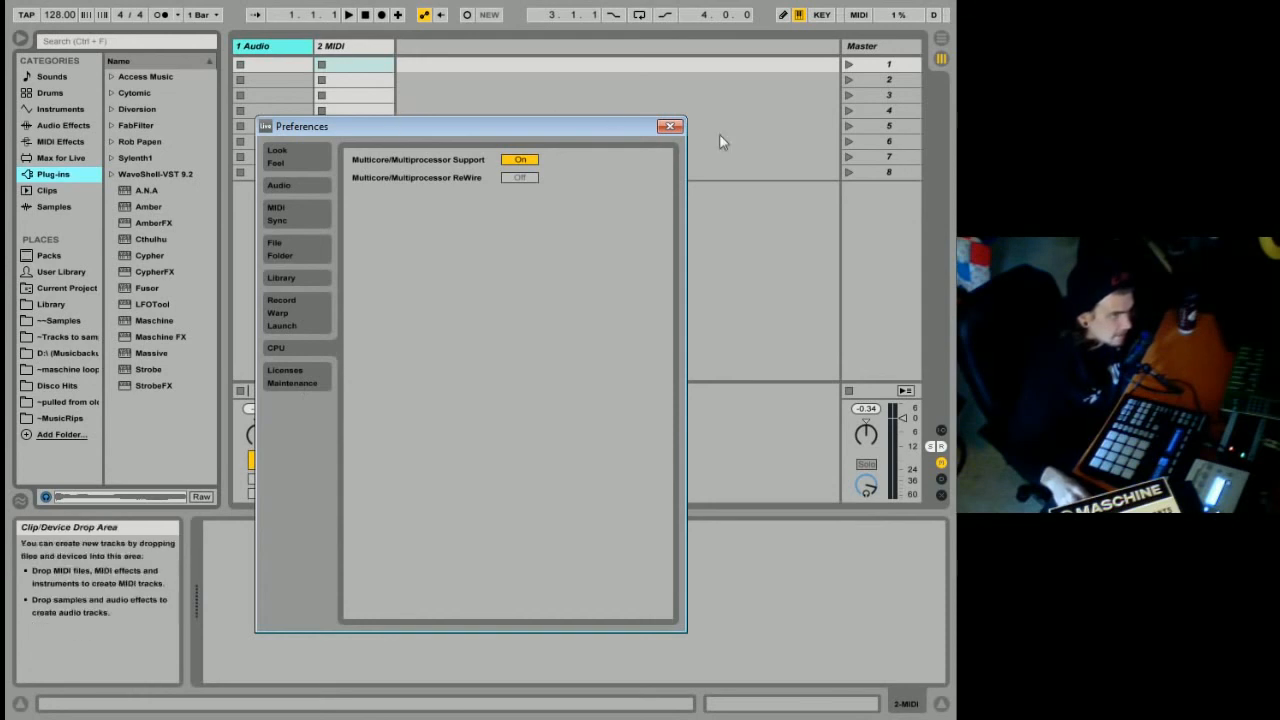
click(317, 160)
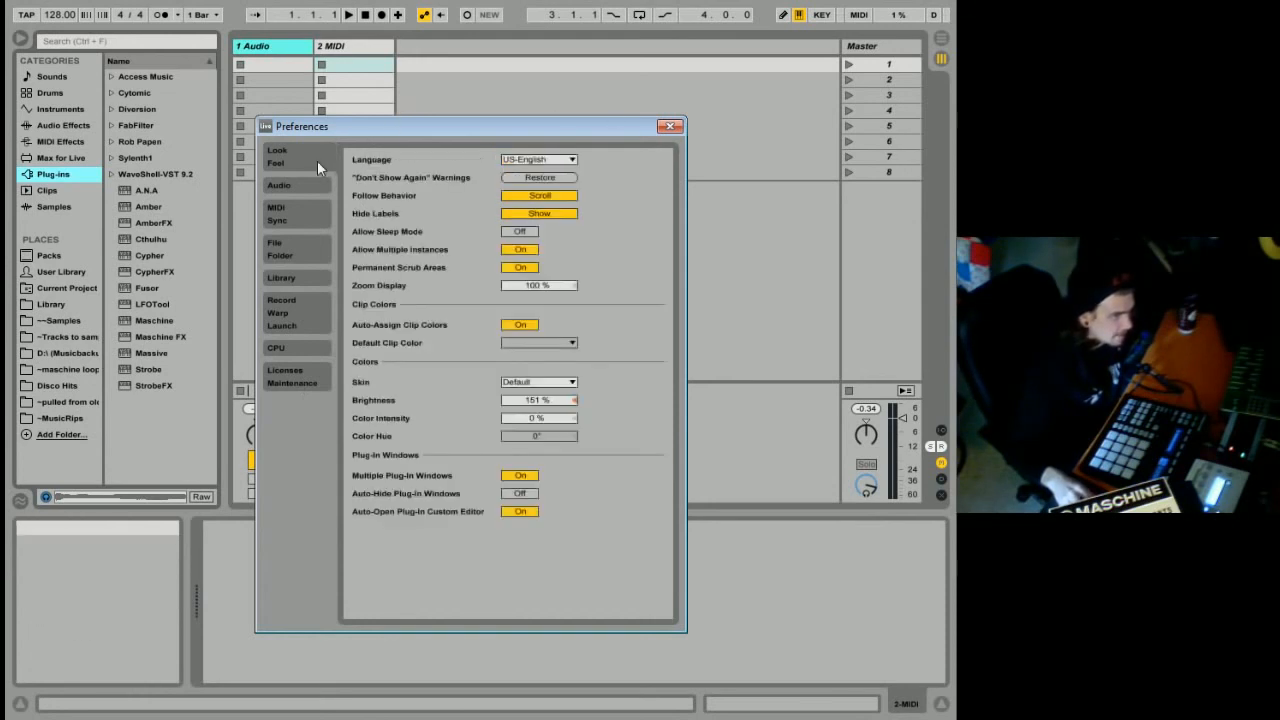
click(670, 127)
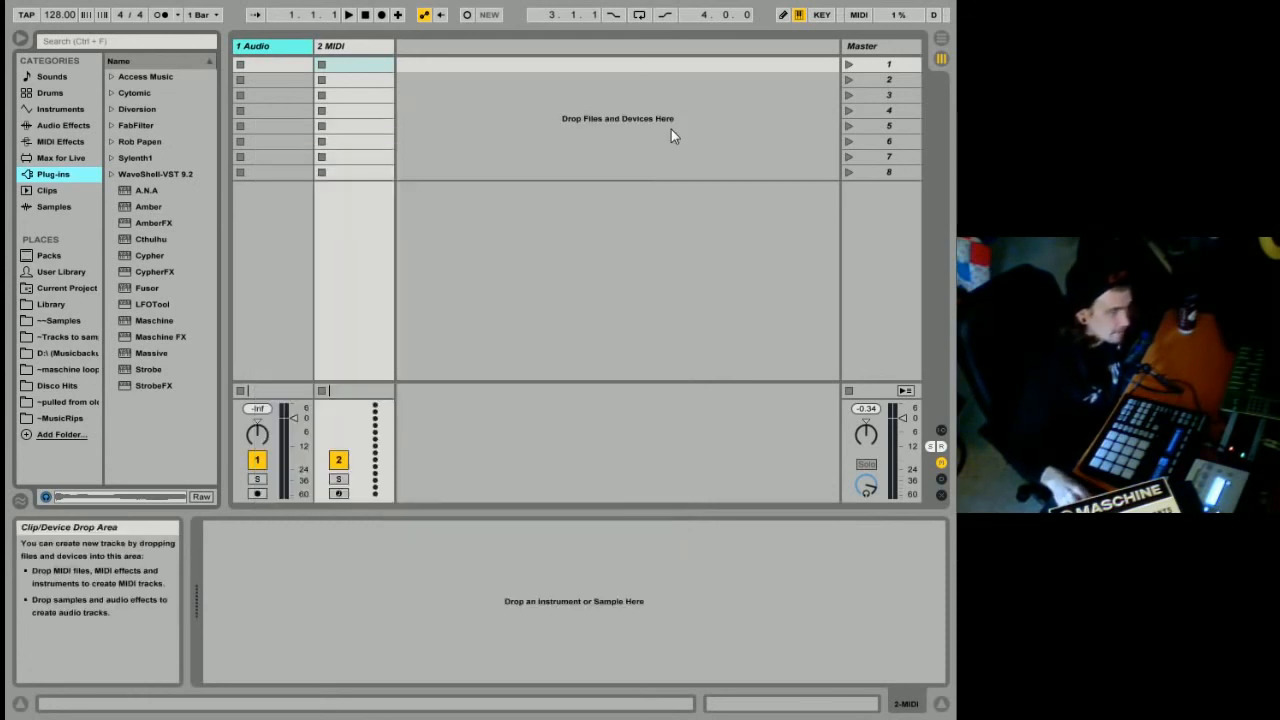